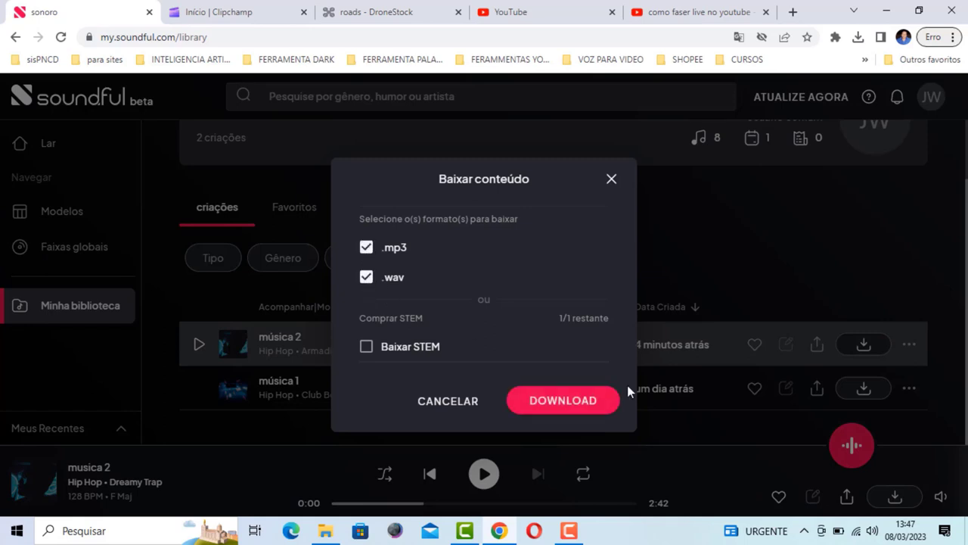
Download musica 2 from the library and save the MP3 in the desktop folder MUSICAS PARA CANAL DE MUSICA
left_click(563, 400)
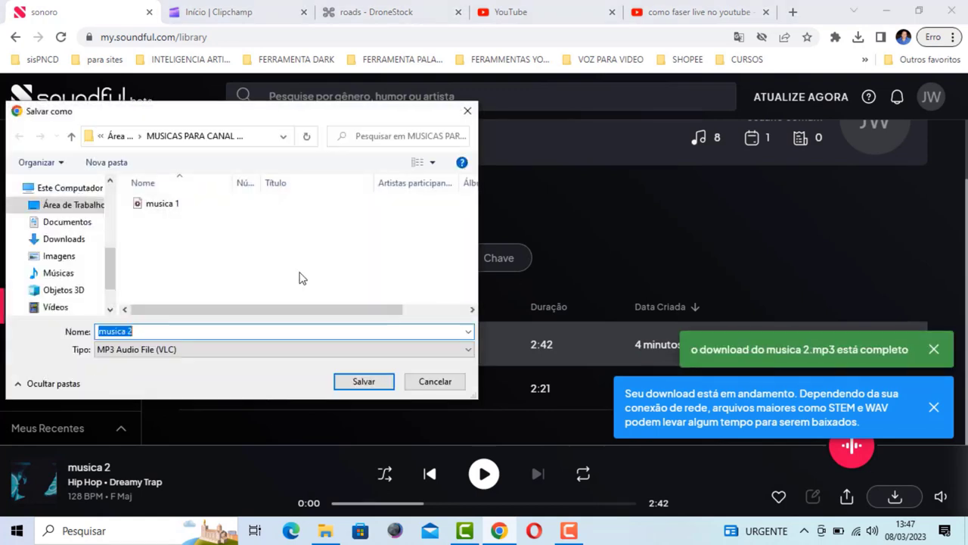
left_click(62, 206)
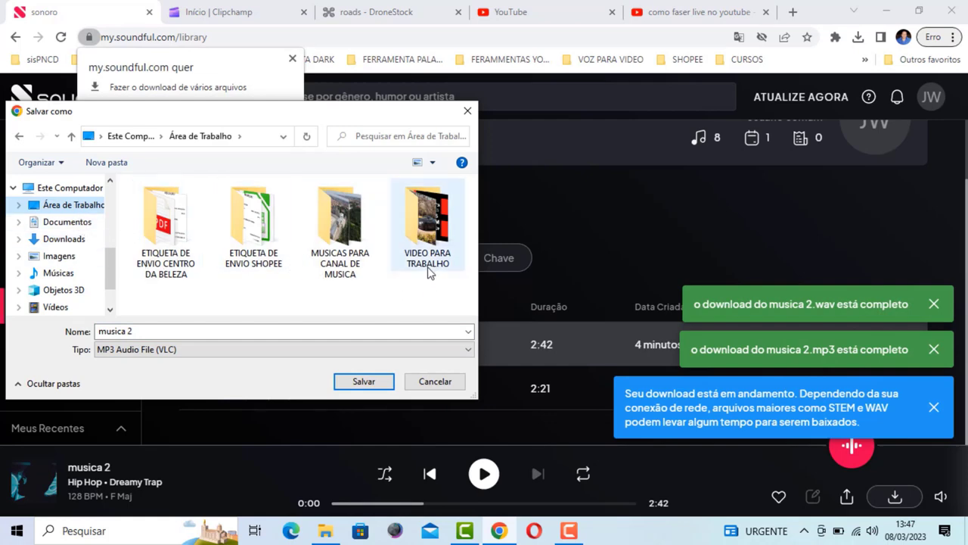
left_click(347, 232)
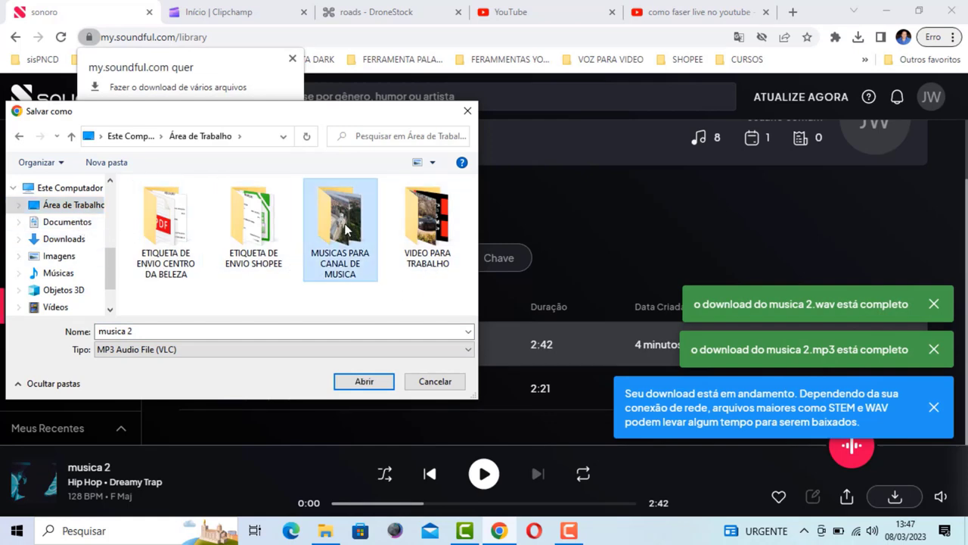
double_click(347, 230)
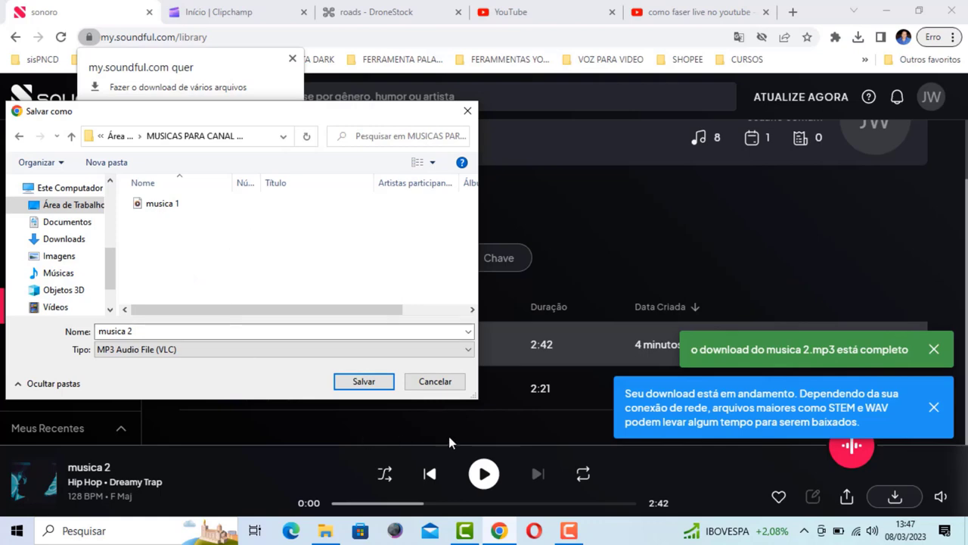
left_click(354, 382)
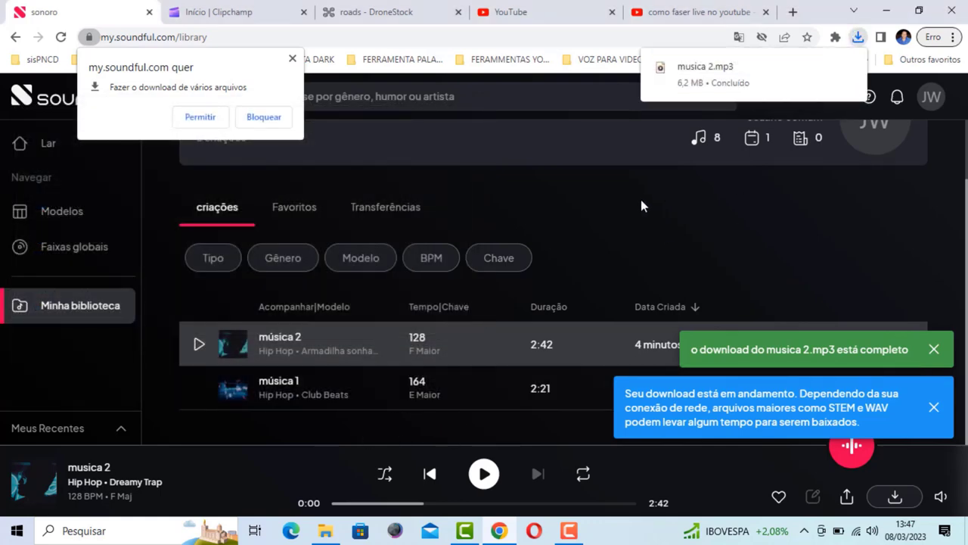
left_click(293, 63)
Switch to Clipchamp, create a new video from scratch and browse to the desktop folder MUSICAS PARA CANAL DE MUSICA for media import
left_click(238, 12)
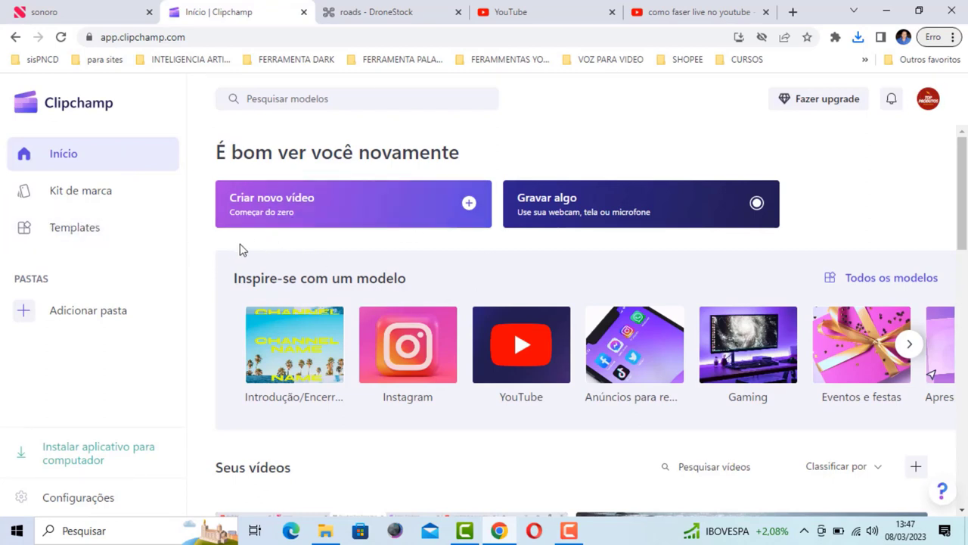
left_click(286, 210)
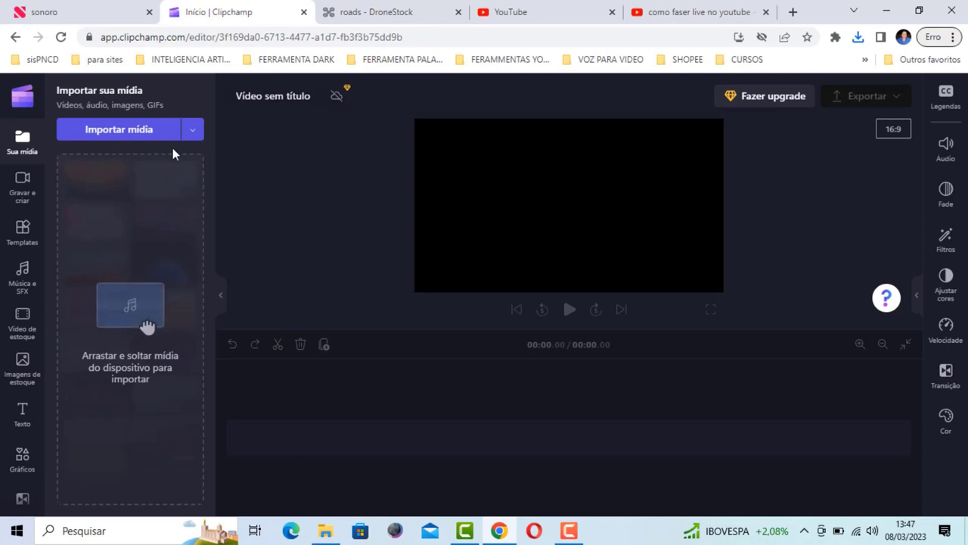
left_click(130, 134)
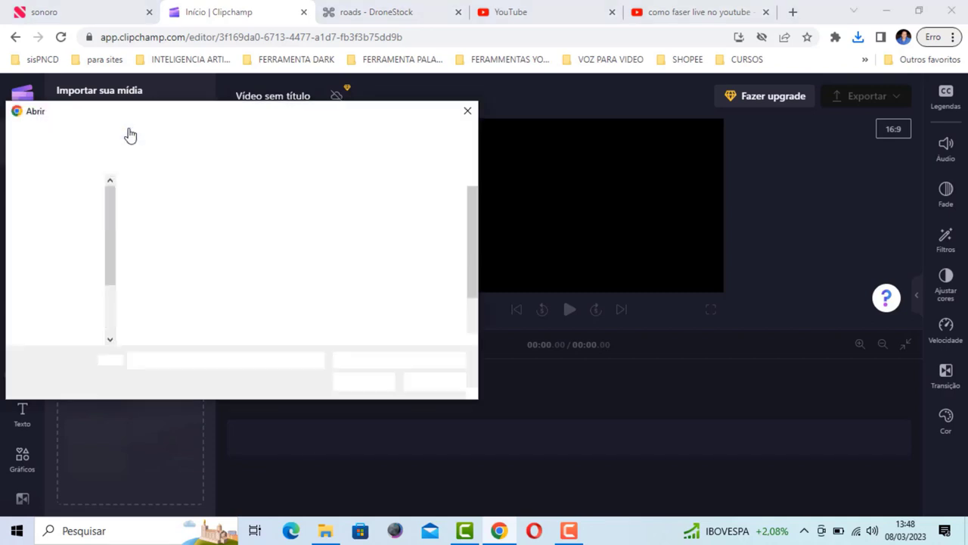
left_click(69, 205)
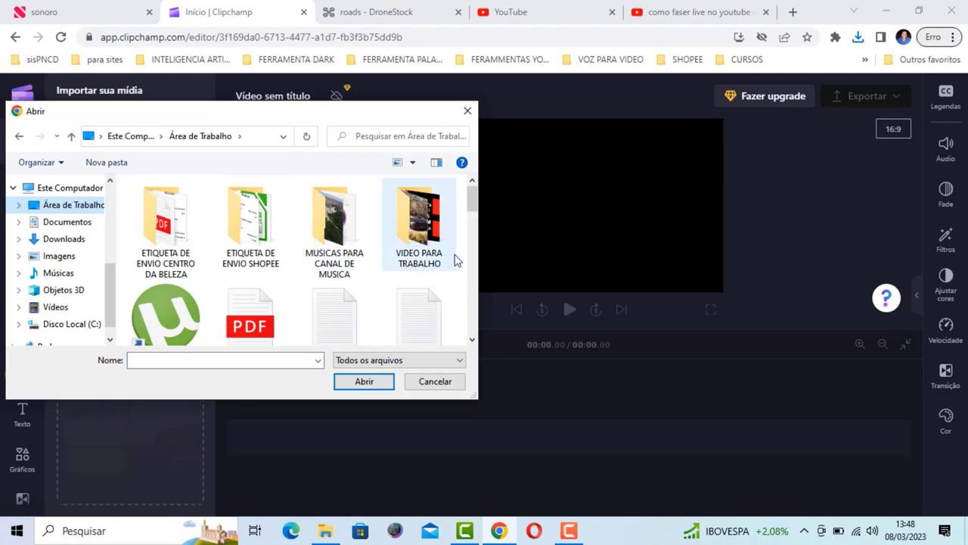
double_click(338, 234)
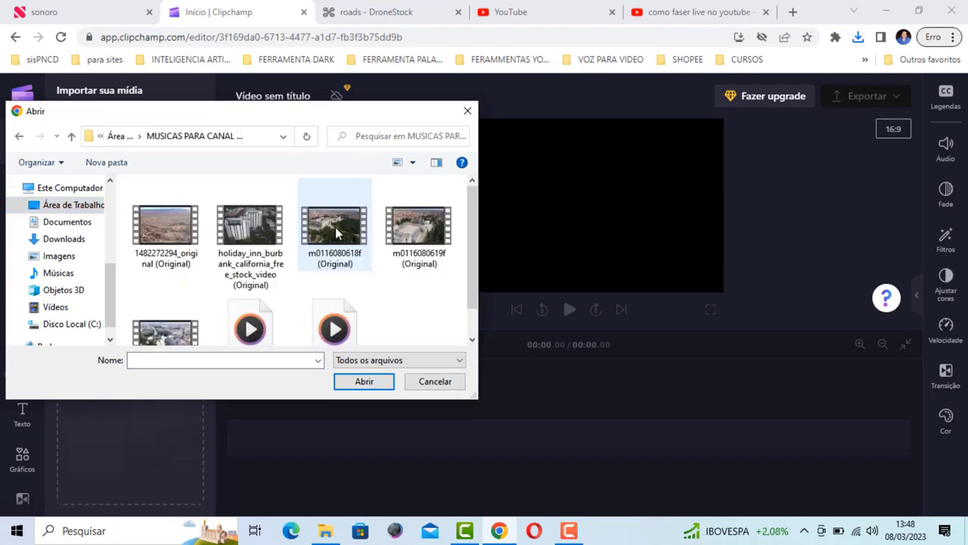
Import musica 2 together with all five drone video clips from the folder into the project
scroll(392, 287, "down", 1)
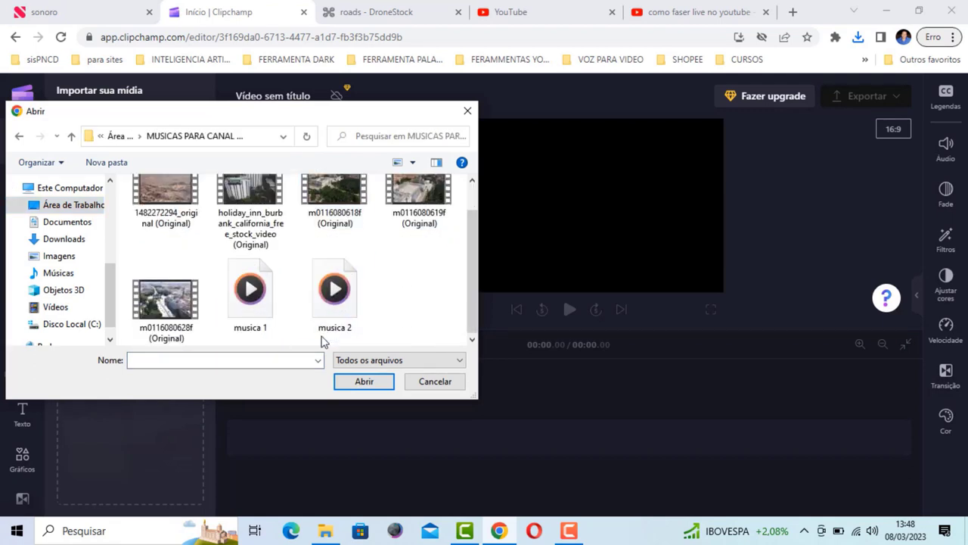
left_click(335, 311)
left_click(178, 304, "ctrl")
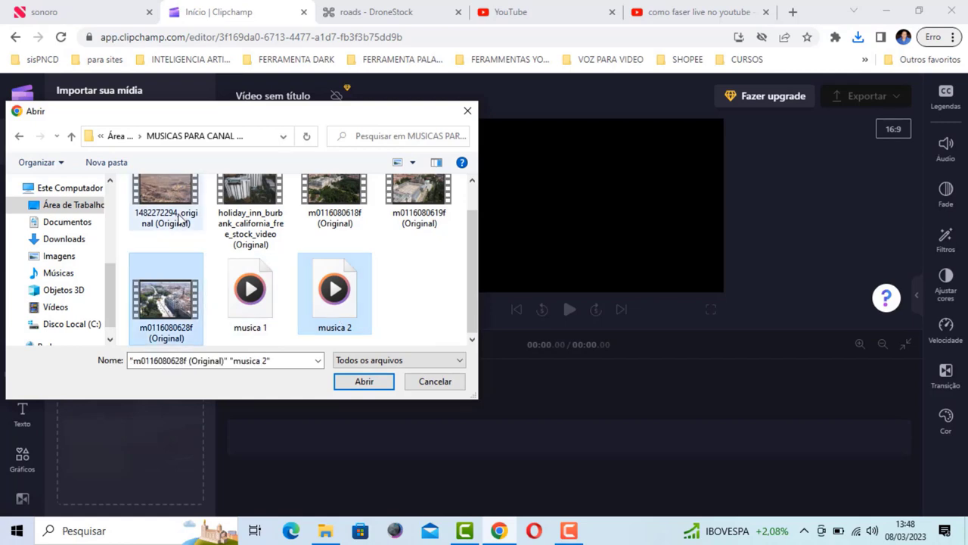
left_click(179, 219, "ctrl")
left_click(251, 227, "ctrl")
left_click(335, 227, "ctrl")
left_click(442, 239, "ctrl")
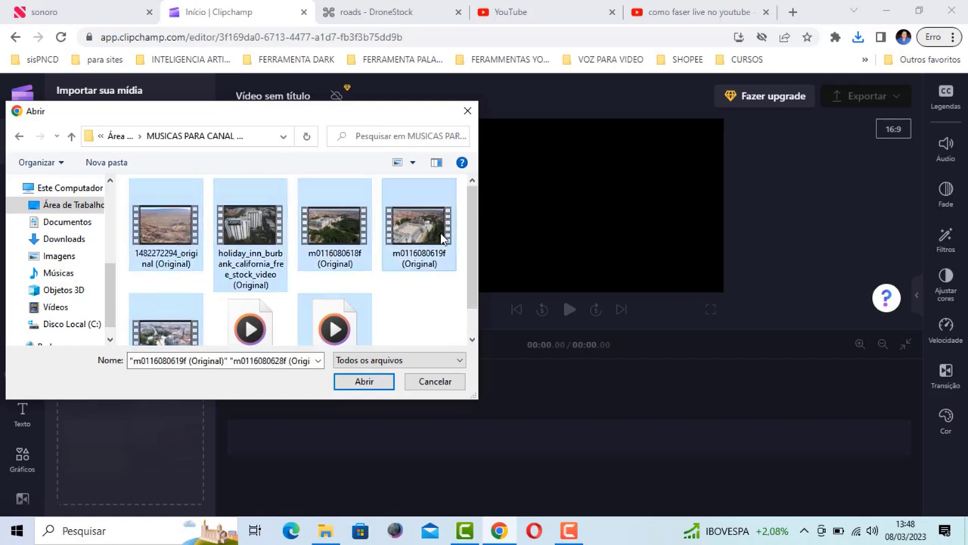
left_click(361, 384)
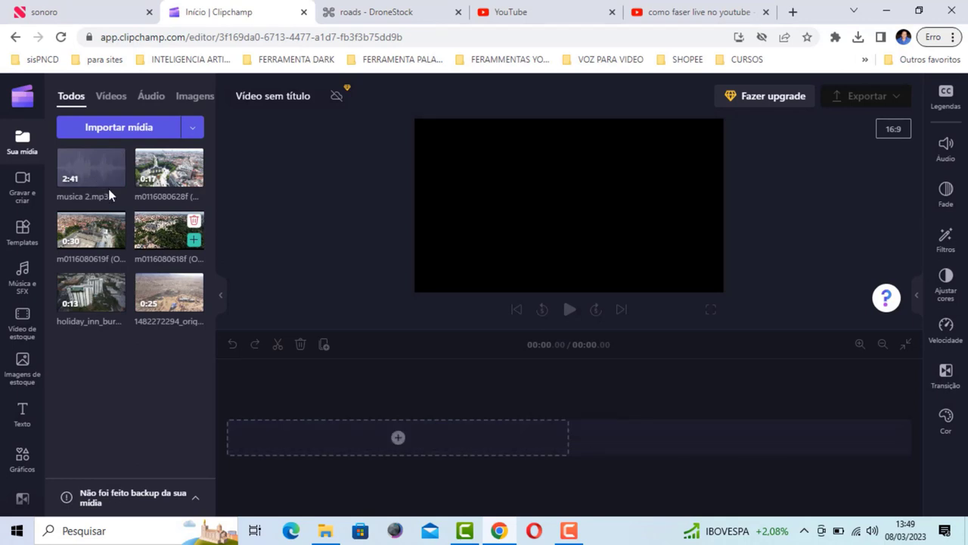
left_click_drag(109, 194, 307, 446)
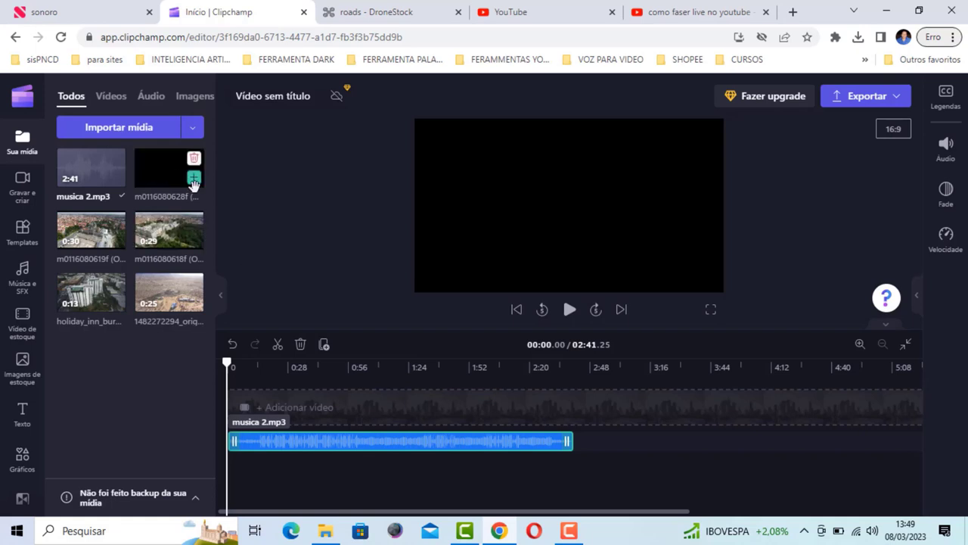
left_click_drag(194, 184, 244, 413)
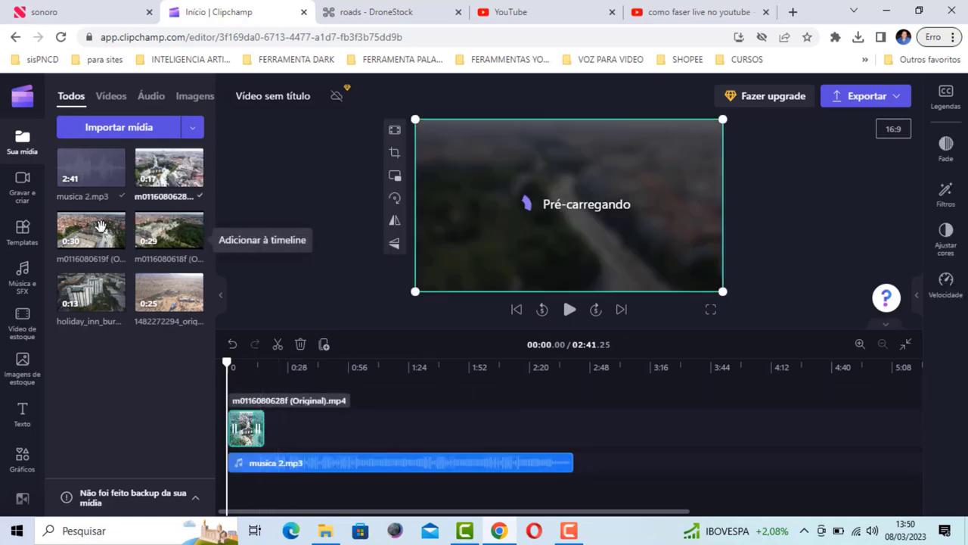
left_click_drag(100, 226, 292, 429)
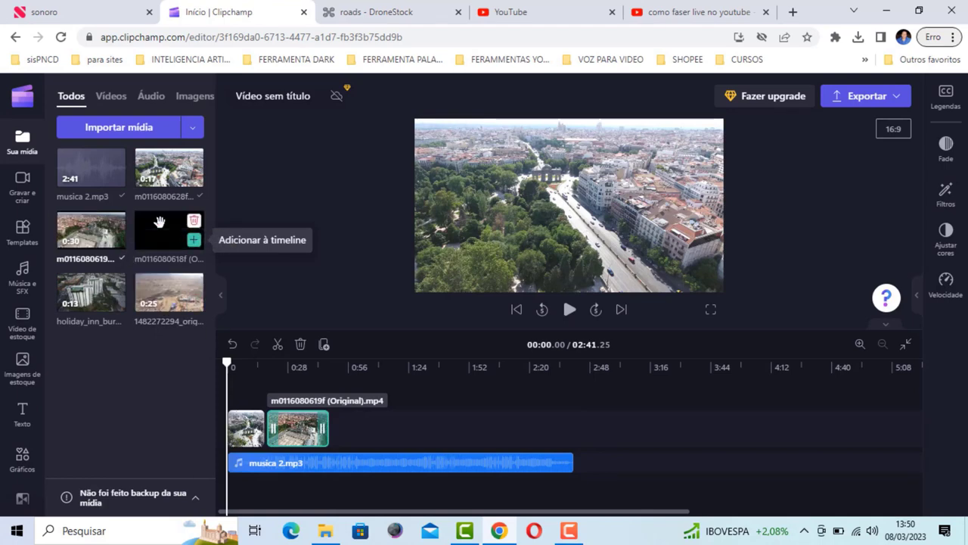
left_click_drag(159, 222, 348, 432)
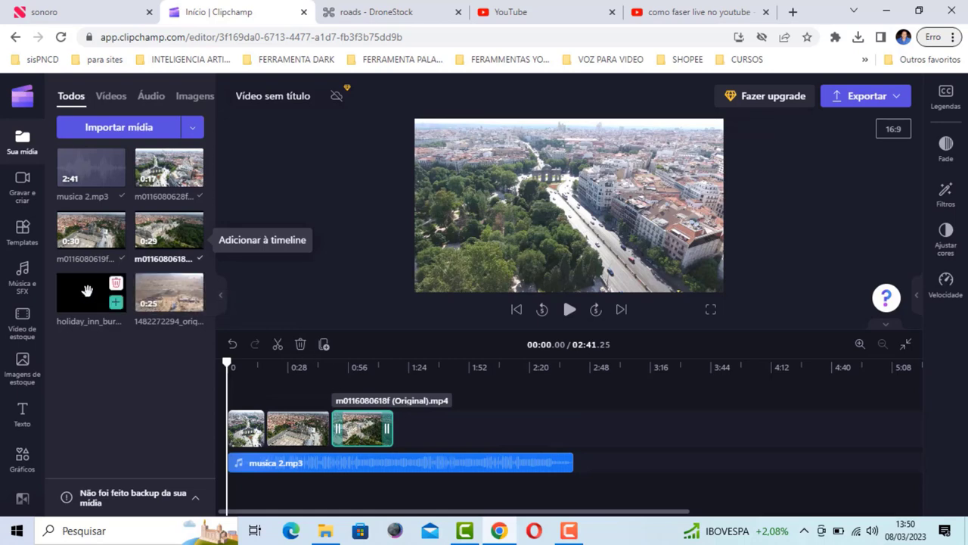
left_click_drag(87, 291, 419, 431)
mouse_move(169, 296)
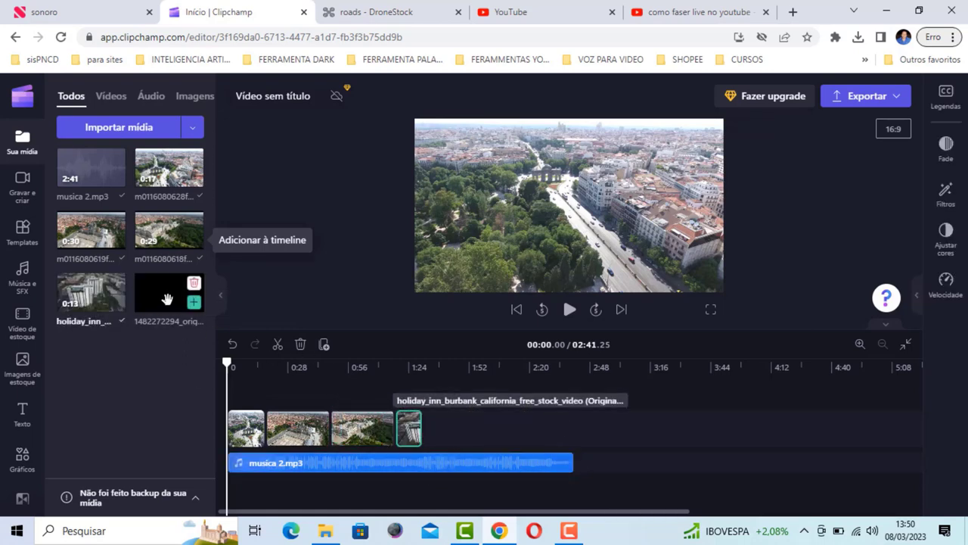
left_click_drag(196, 312, 445, 432)
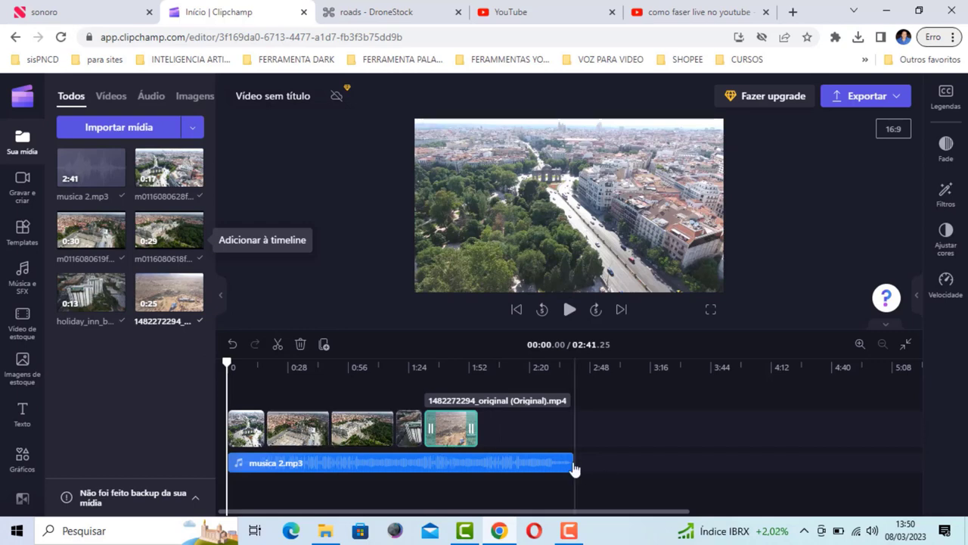
left_click_drag(572, 462, 478, 468)
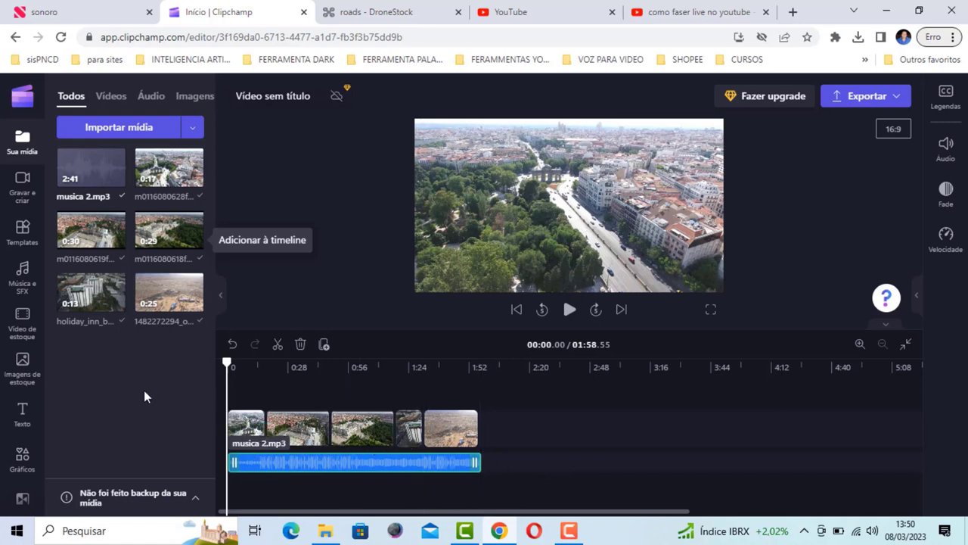
Add the Morph glitch transition between clips on the timeline, including between the first and second clips
scroll(25, 418, "down", 2)
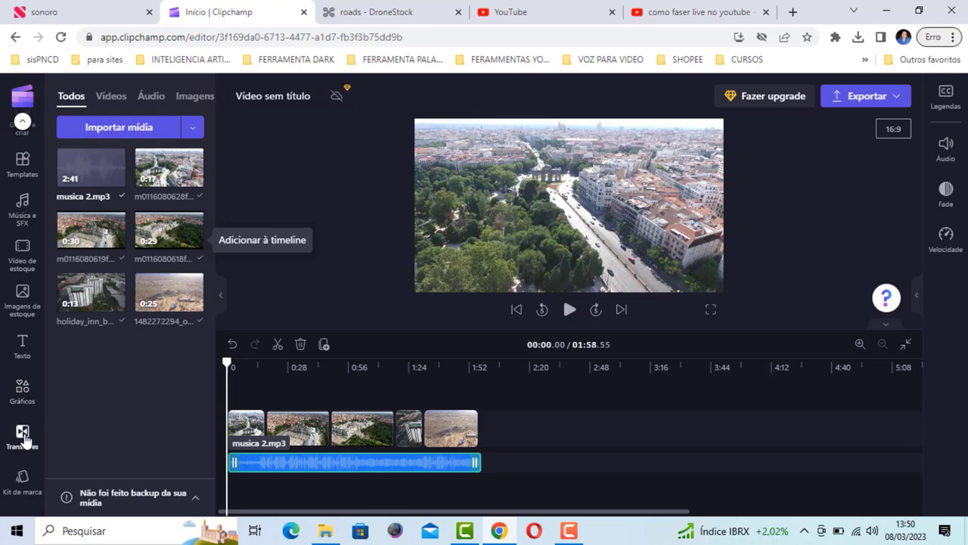
left_click(25, 437)
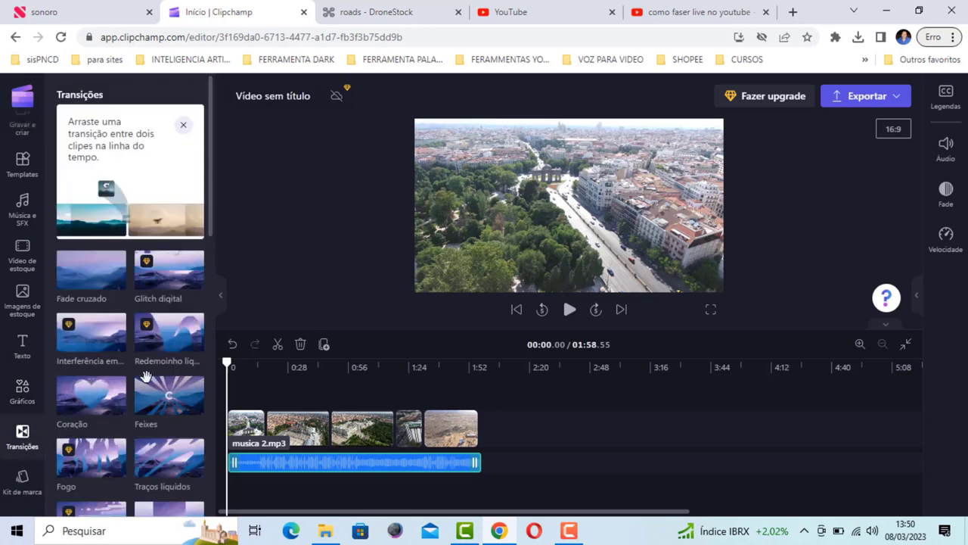
scroll(146, 376, "down", 5)
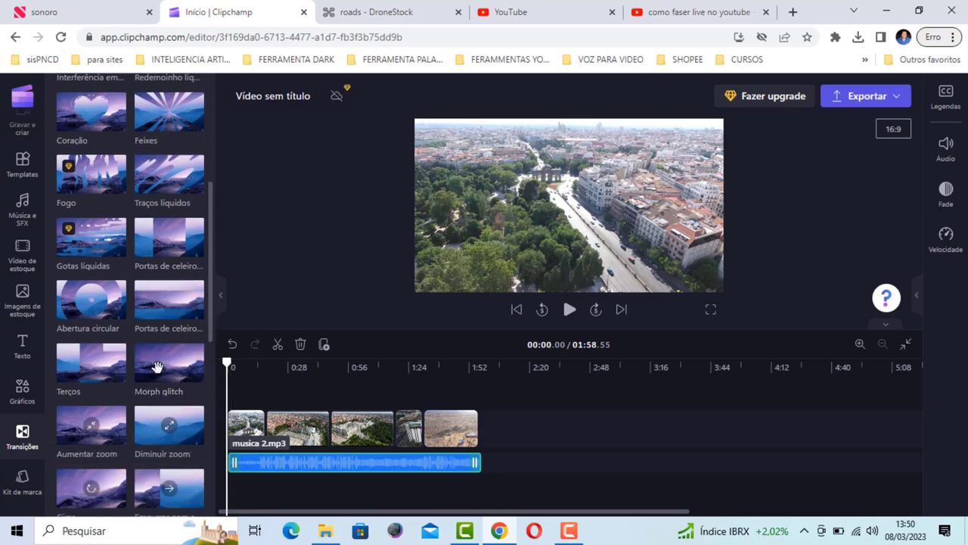
left_click_drag(156, 366, 392, 435)
left_click_drag(156, 367, 421, 429)
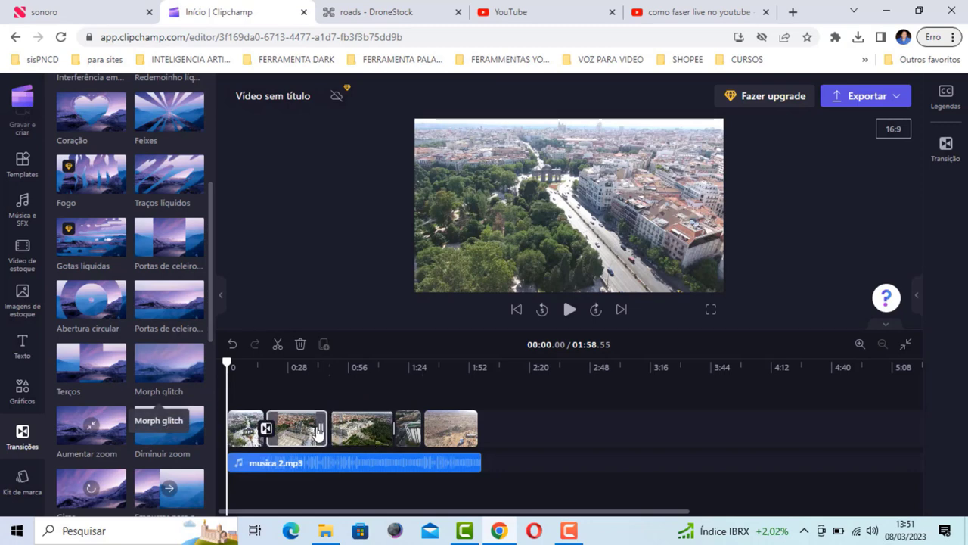
Try to add the Morph glitch transition at the remaining cuts between the video clips
left_click(342, 428)
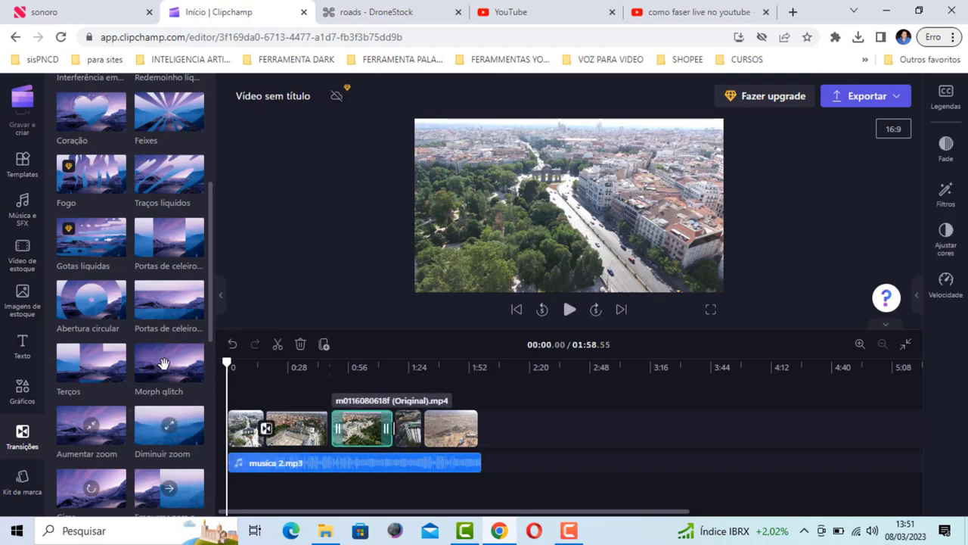
left_click_drag(301, 392, 283, 425)
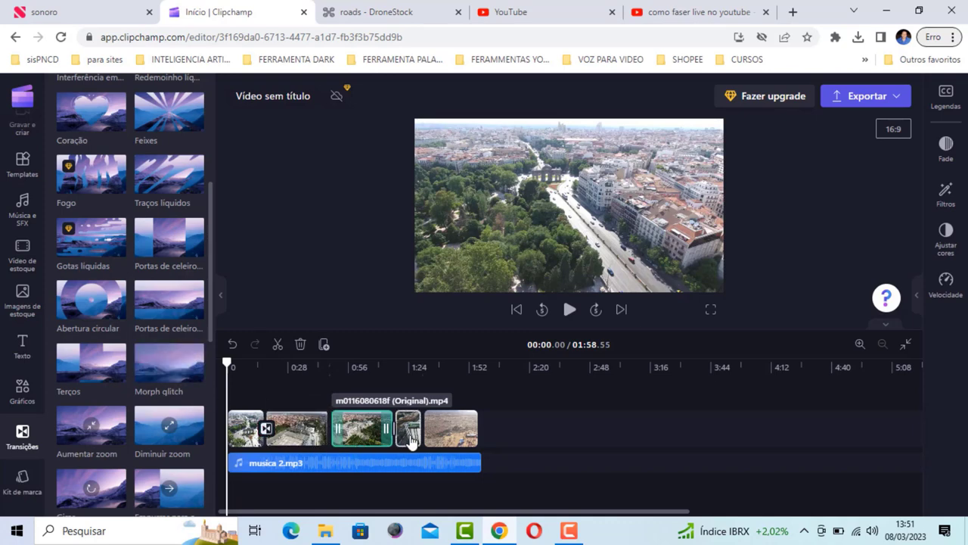
left_click(454, 439)
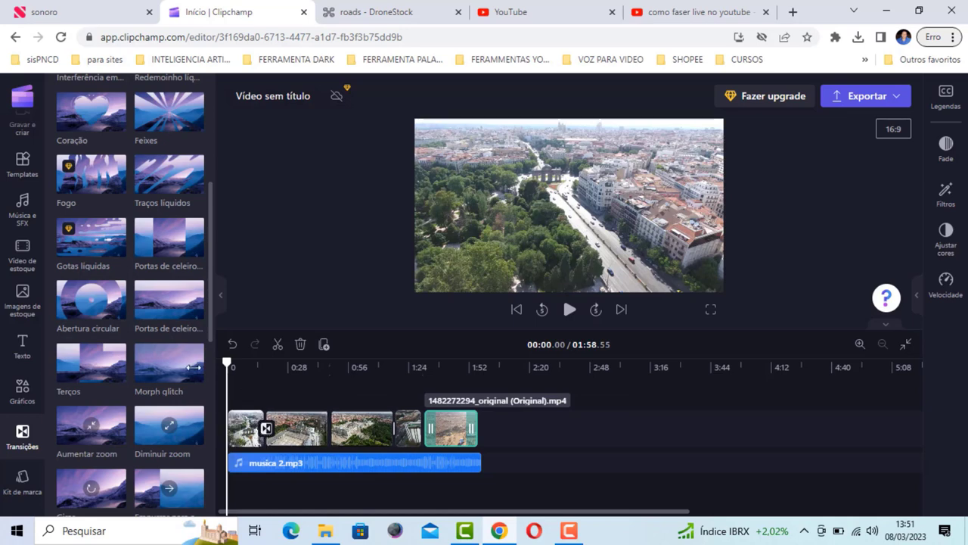
left_click_drag(172, 366, 350, 437)
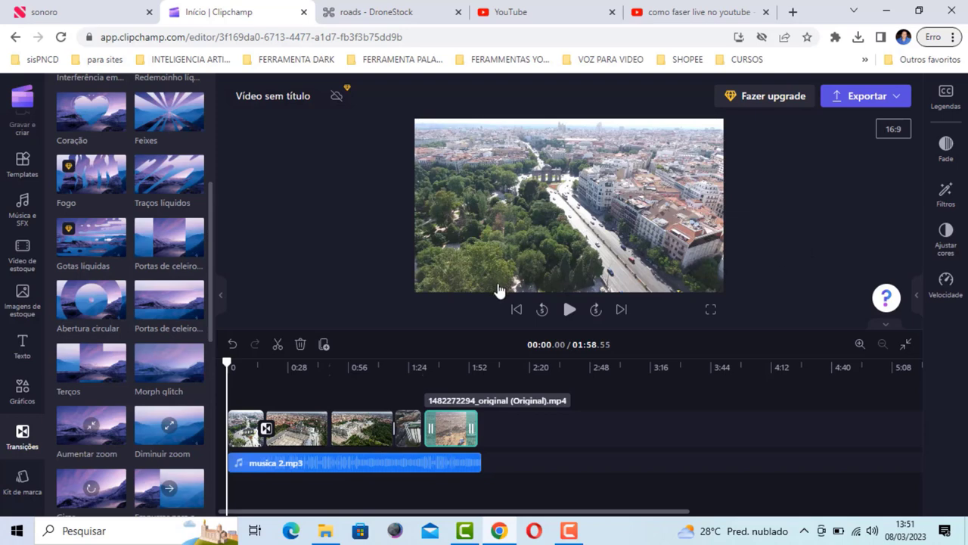
Preview the opening of the edited video and export it in 1080p, continuing past the visual gap warning
left_click(570, 311)
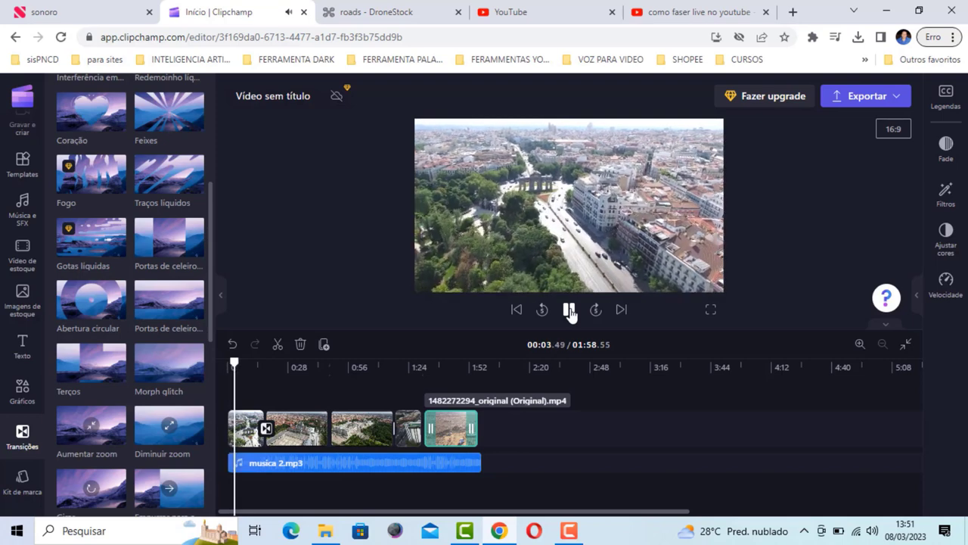
left_click(570, 310)
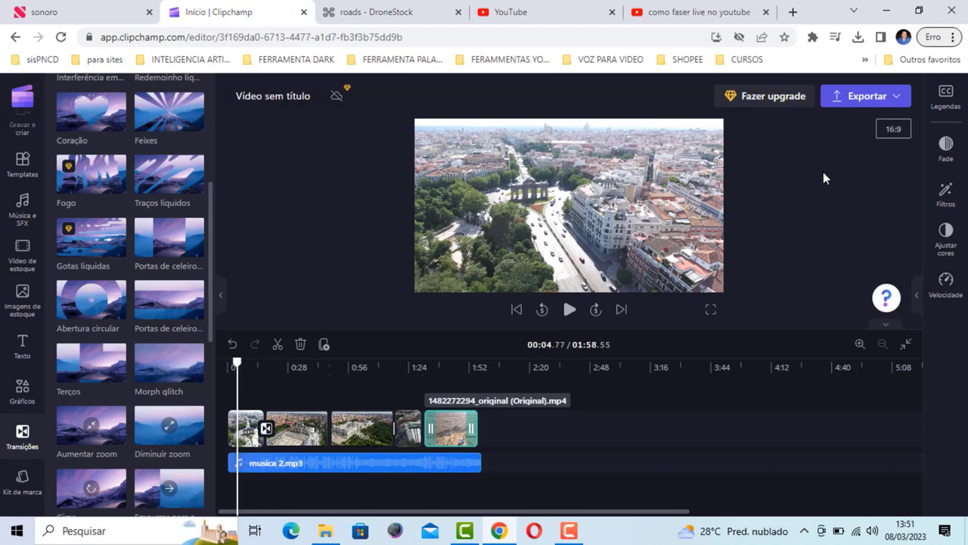
left_click(877, 101)
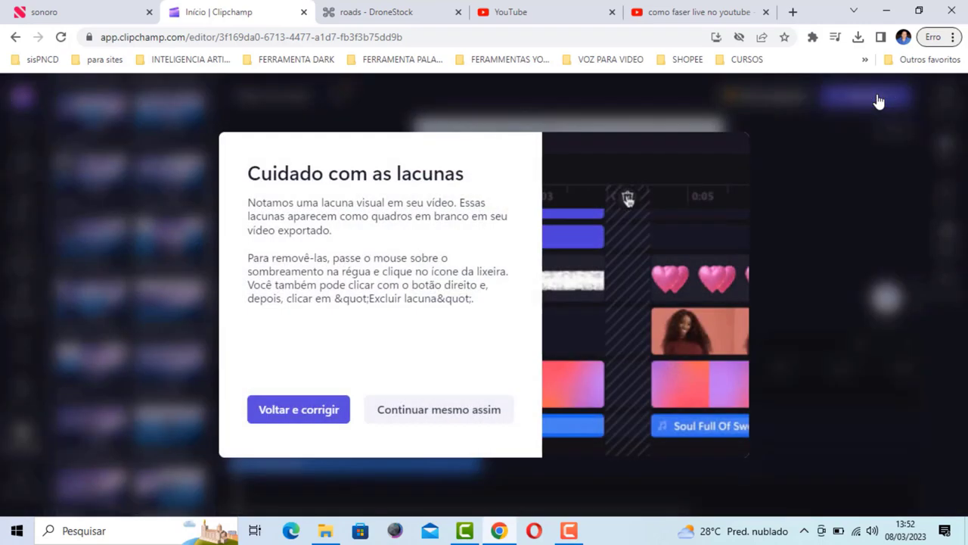
left_click(421, 413)
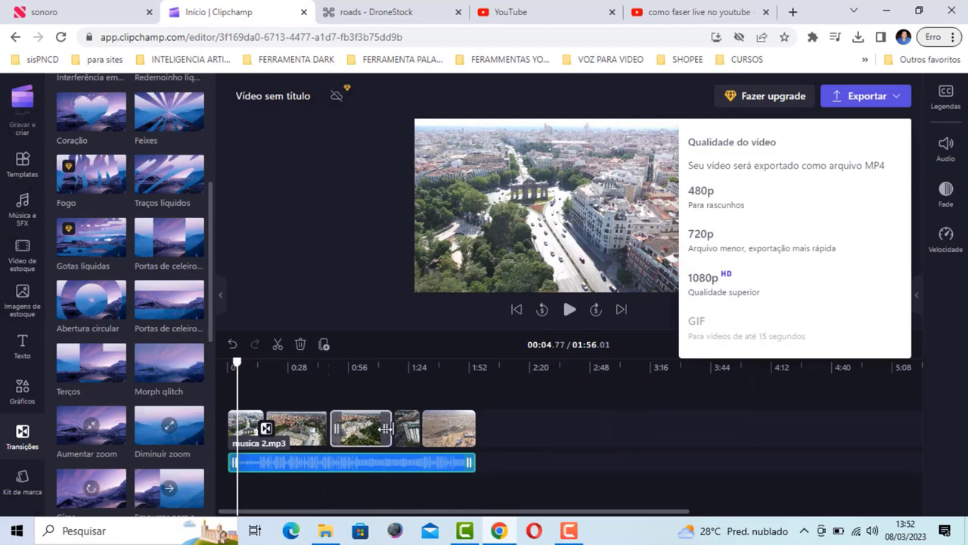
left_click(713, 287)
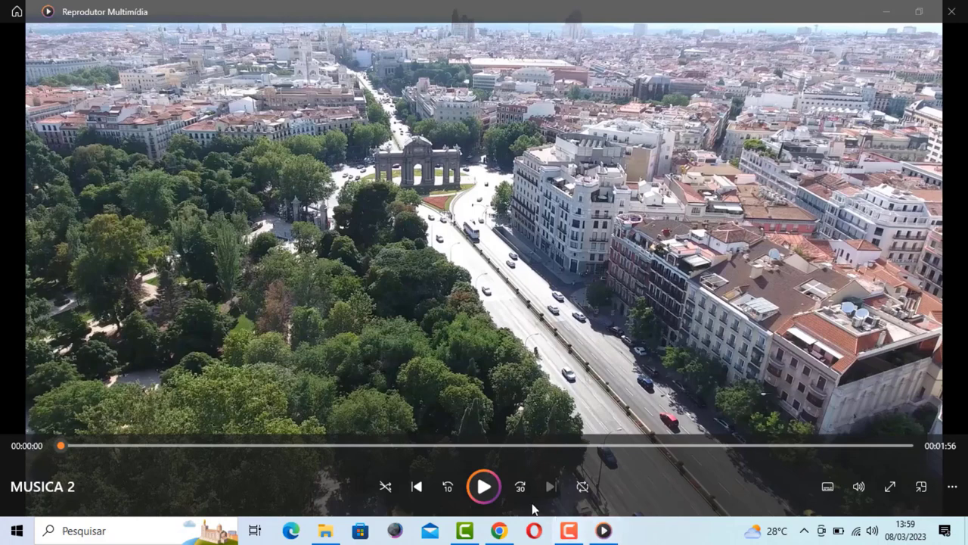
Play the exported MUSICA 2 video in the media player to check it
left_click(484, 488)
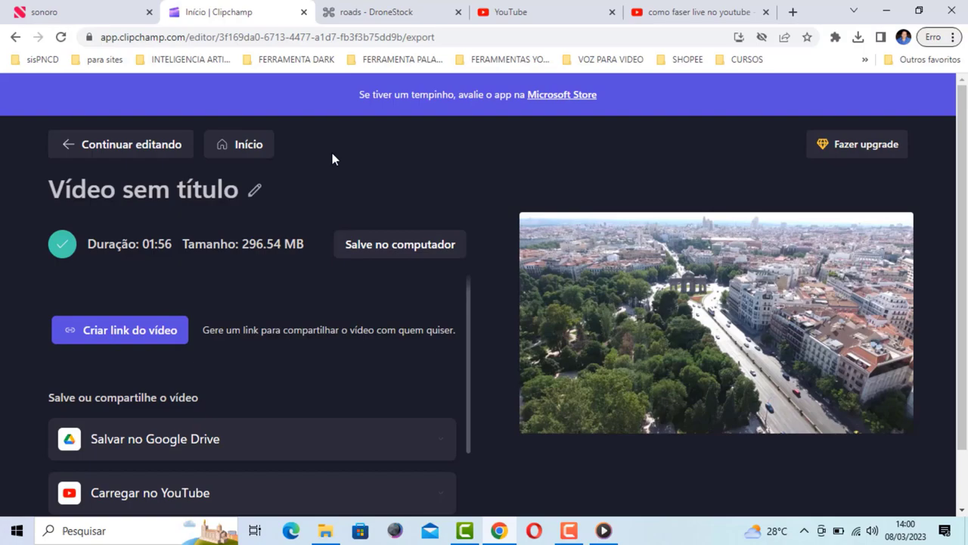
Switch to YouTube and open YouTube Studio for the signed-in channel
left_click(533, 9)
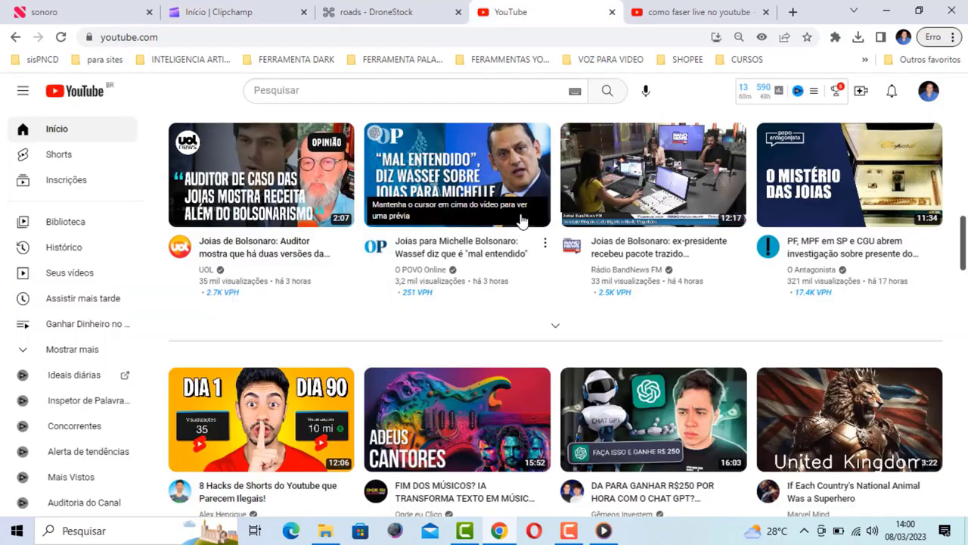
scroll(505, 171, "up", 10)
scroll(505, 170, "up", 3)
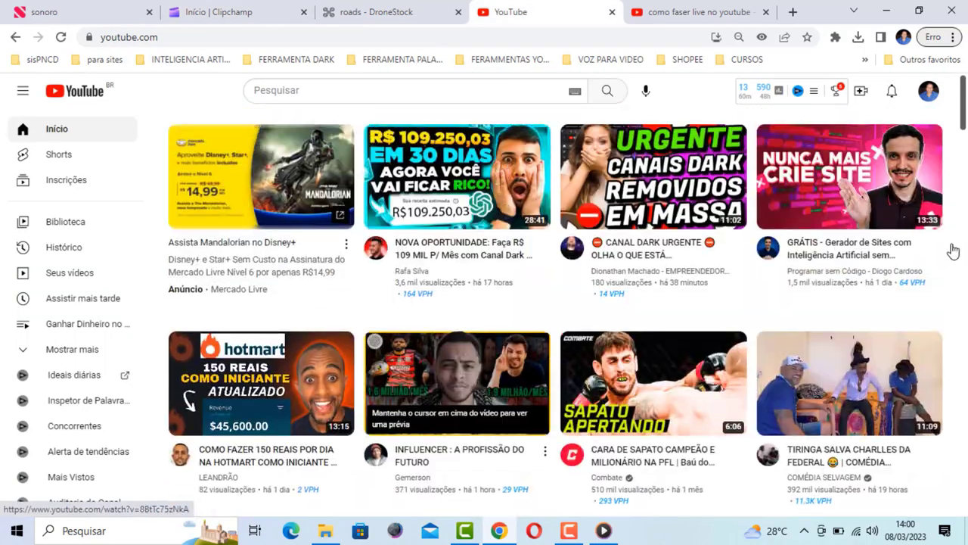
scroll(901, 151, "down", 3)
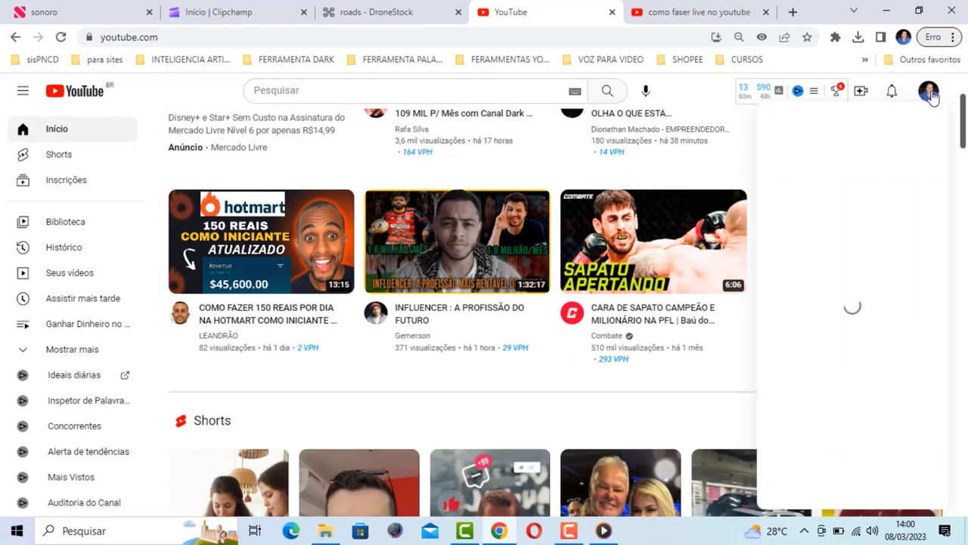
left_click(929, 92)
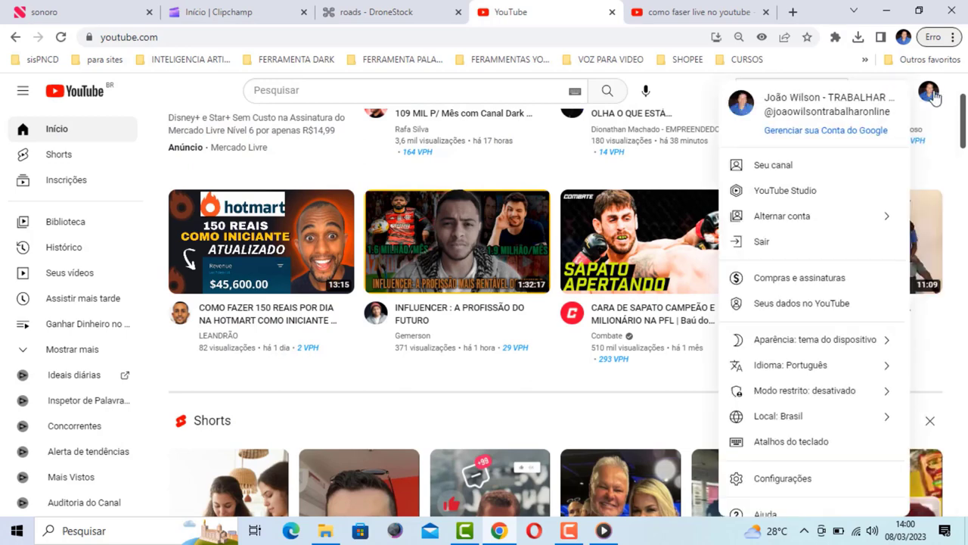
left_click(781, 192)
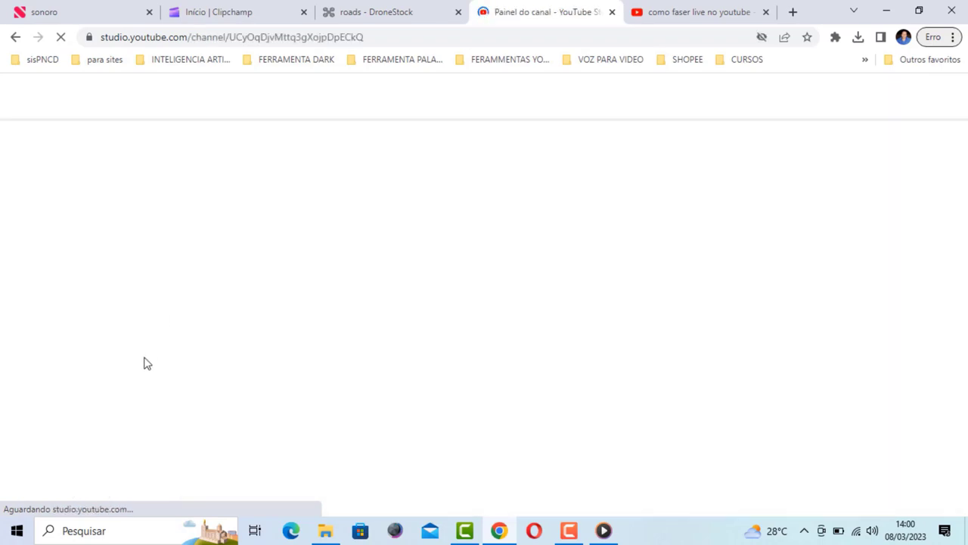
Open the details of the most recent video in the channel's content list
scroll(149, 258, "down", 2)
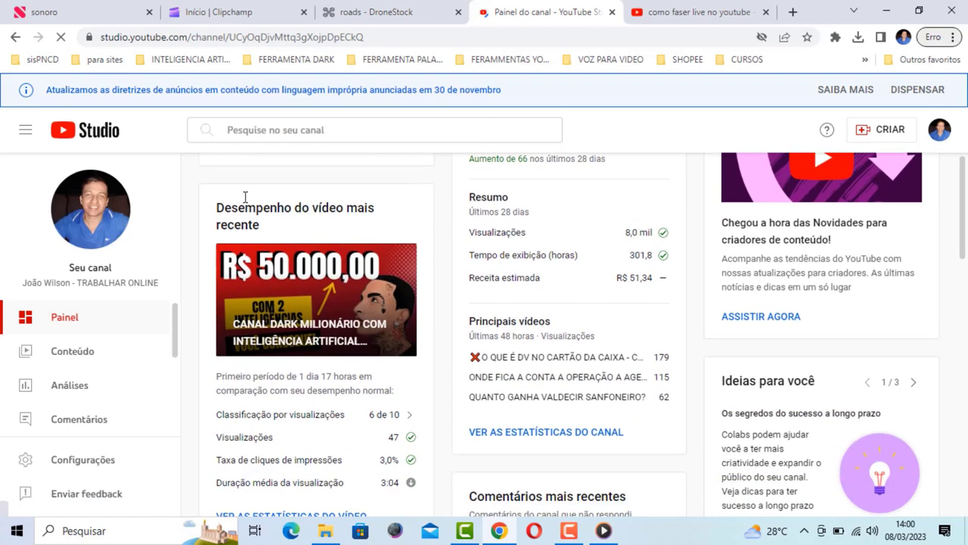
scroll(113, 330, "down", 1)
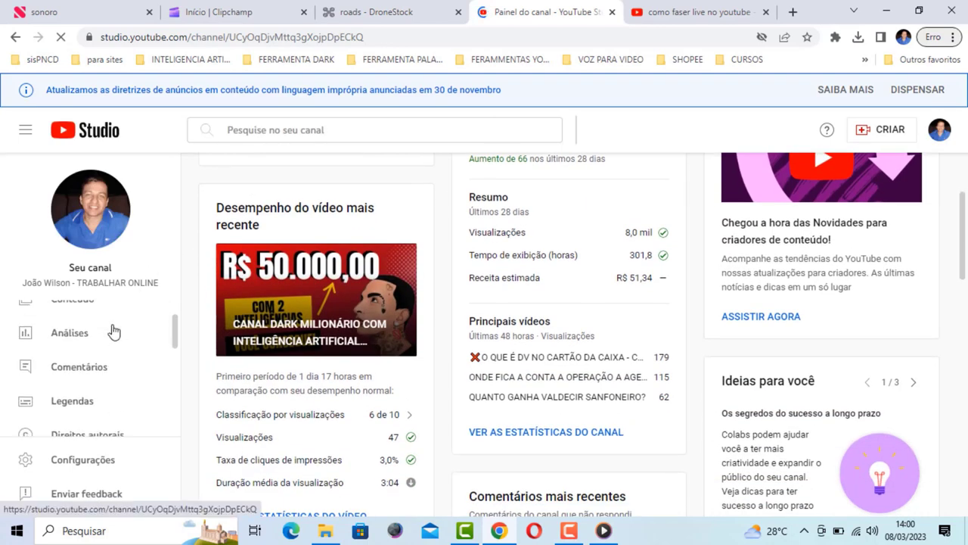
scroll(96, 353, "up", 1)
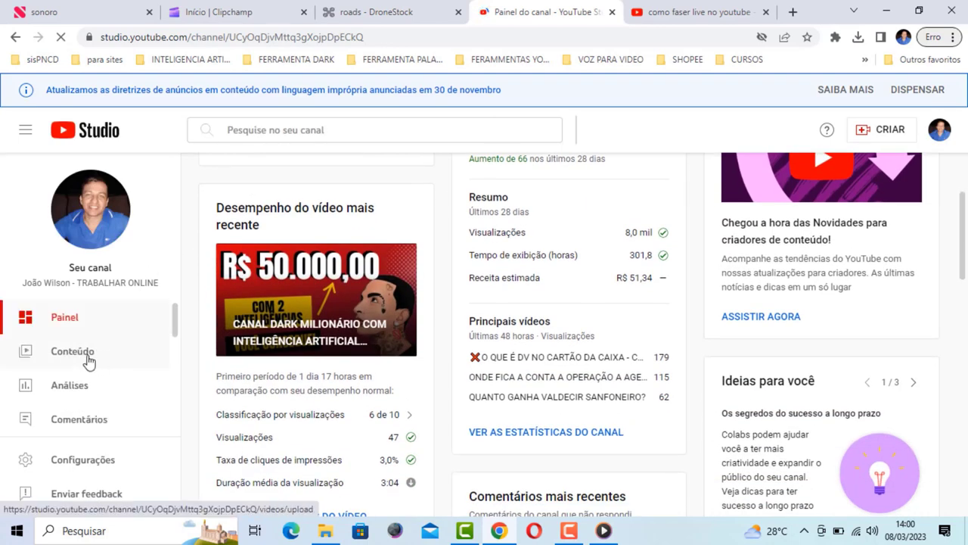
left_click(76, 354)
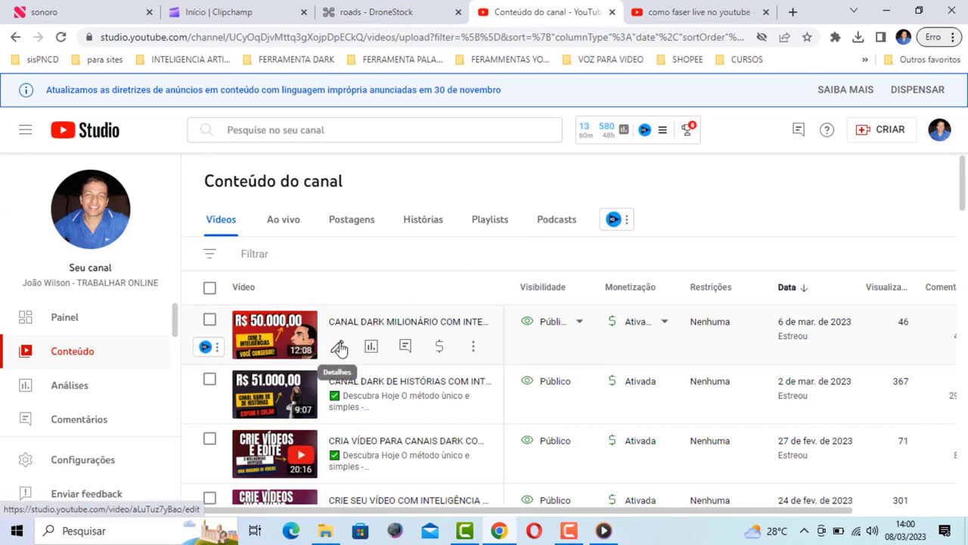
left_click(338, 346)
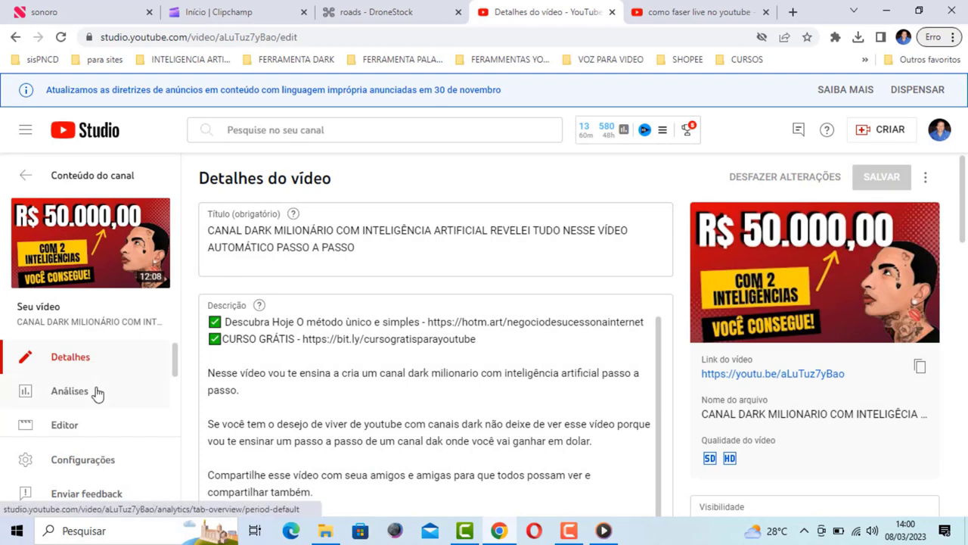
Add Espanhol (Espanha) as a language in the video's subtitles and dismiss the satisfaction survey
scroll(92, 397, "down", 3)
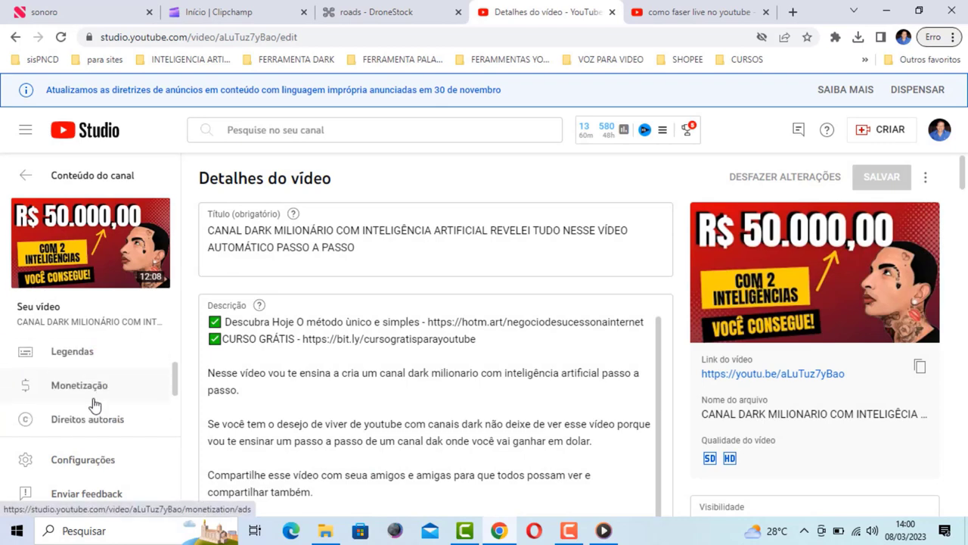
left_click(75, 353)
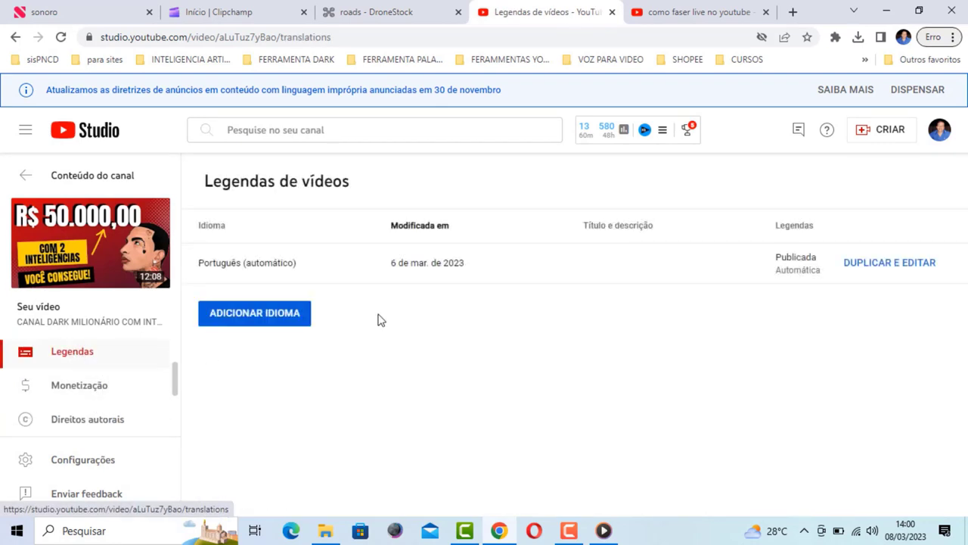
left_click(253, 318)
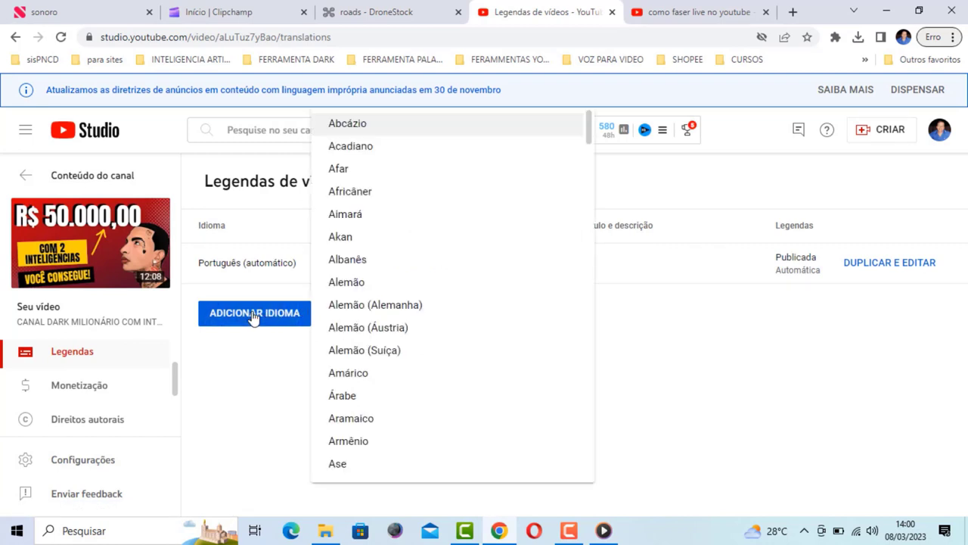
scroll(374, 233, "down", 1)
scroll(371, 235, "down", 1)
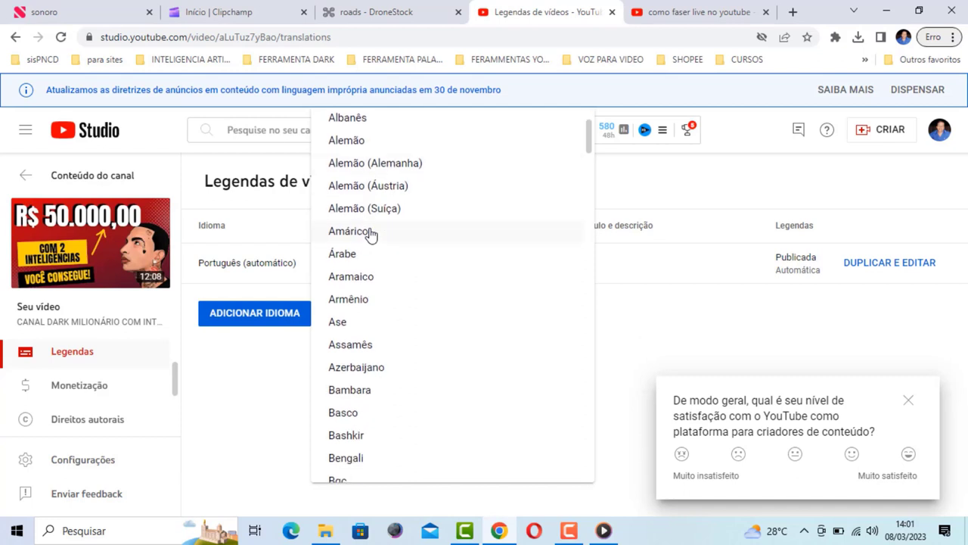
scroll(371, 242, "down", 2)
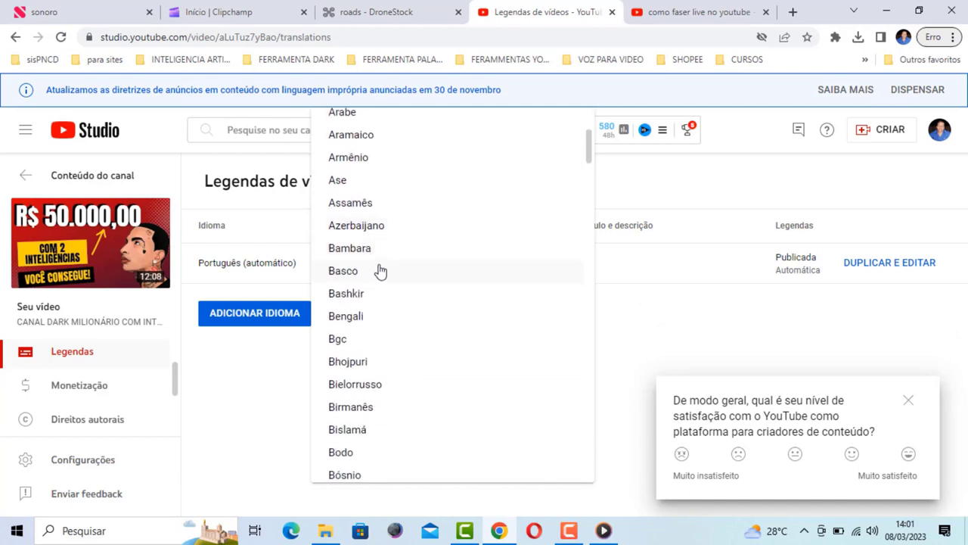
scroll(380, 271, "down", 1)
scroll(378, 271, "down", 1)
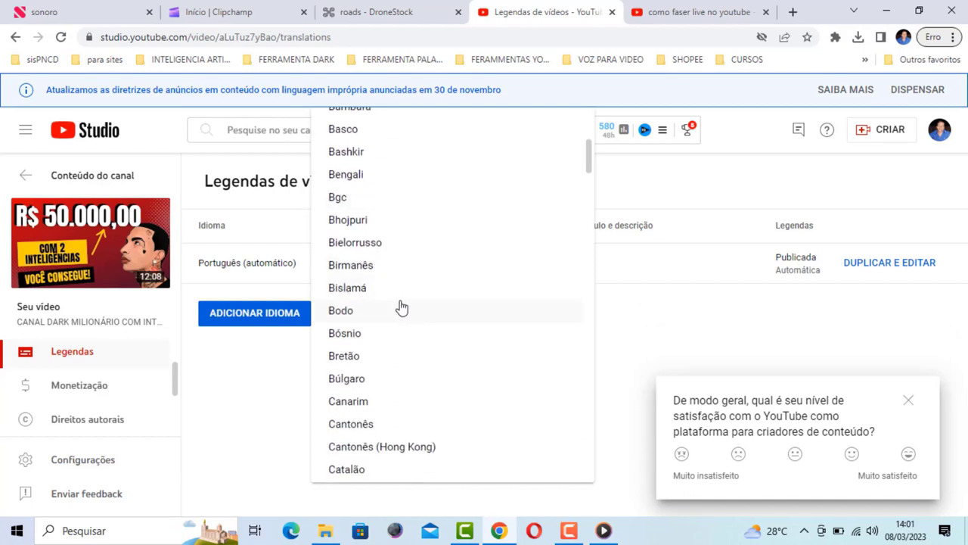
scroll(397, 306, "down", 4)
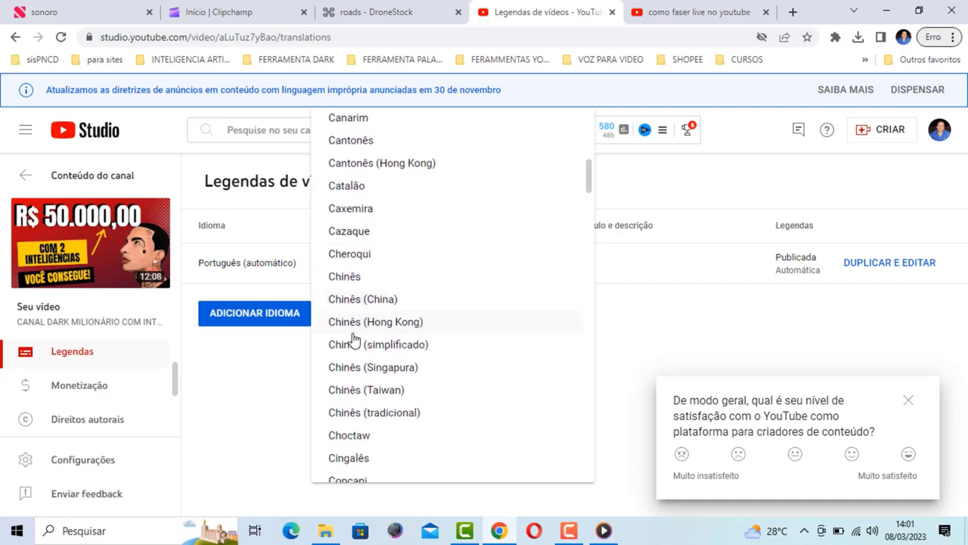
scroll(380, 327, "down", 1)
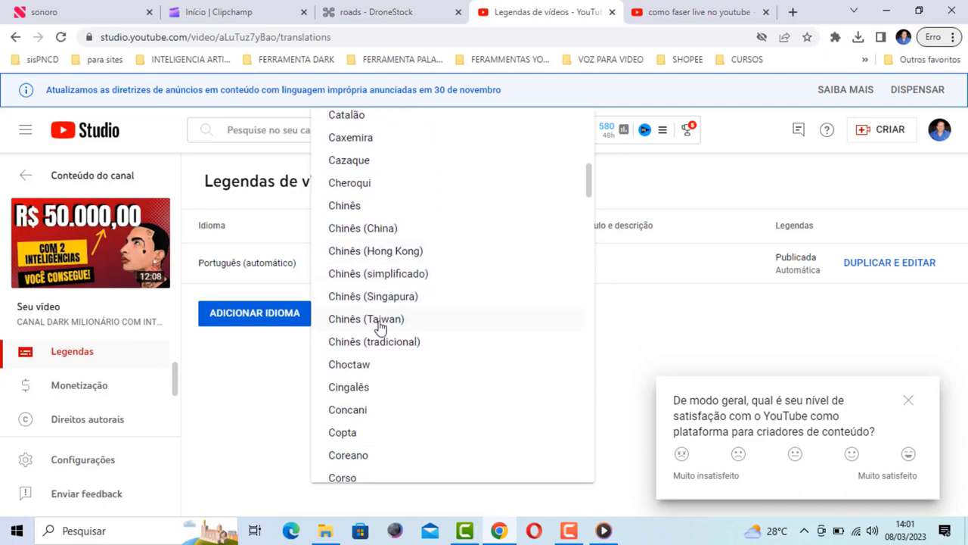
scroll(380, 327, "down", 1)
scroll(380, 327, "down", 5)
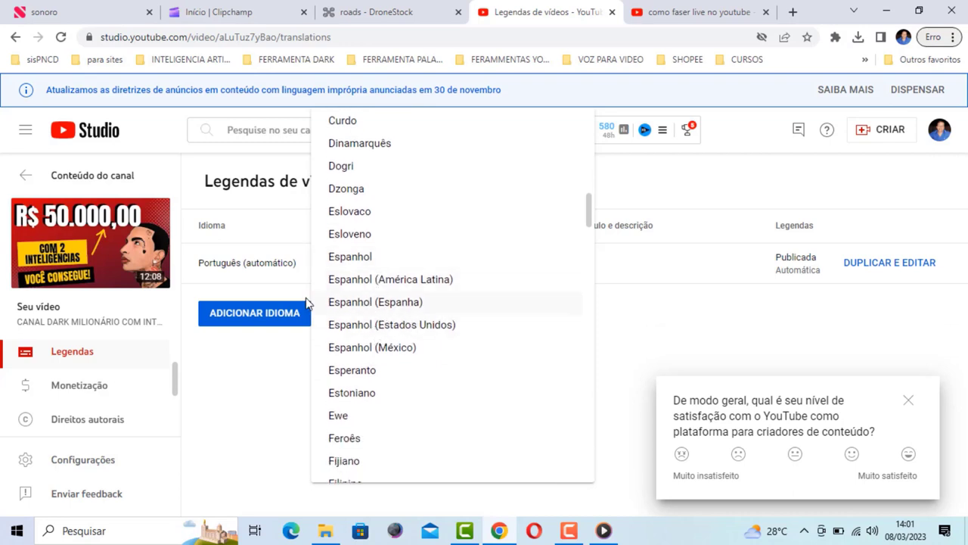
left_click(353, 304)
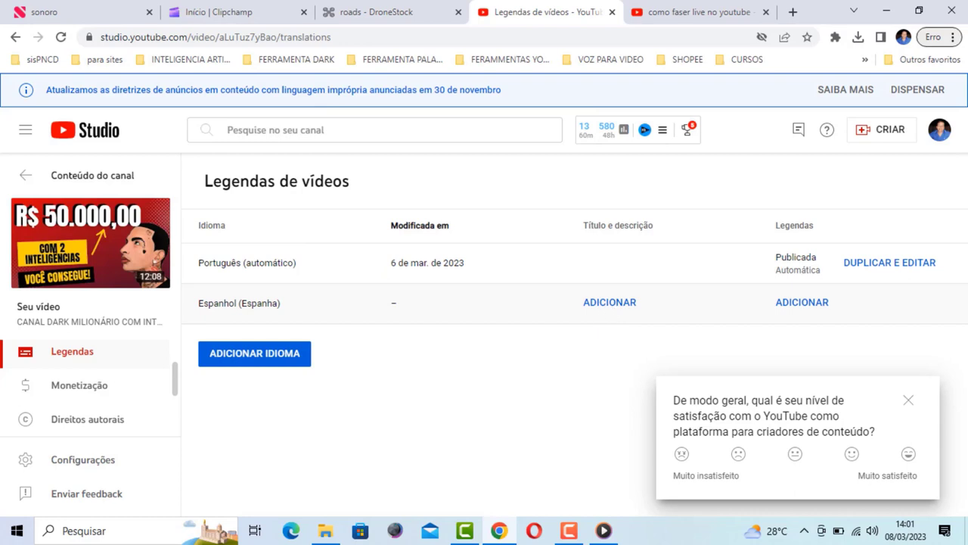
left_click(916, 400)
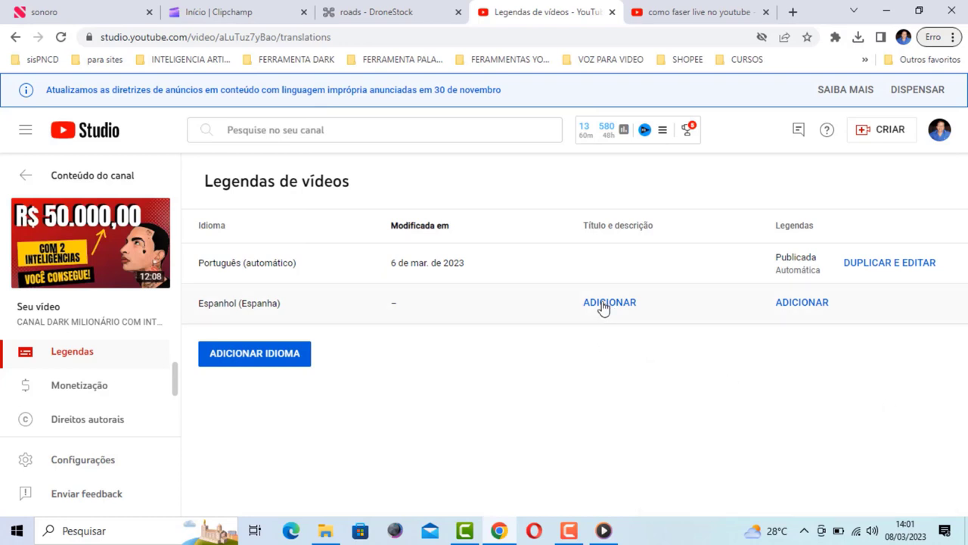
Open the Espanhol (Espanha) title and description translation and examine the original Portuguese text beside the translation fields
left_click(603, 305)
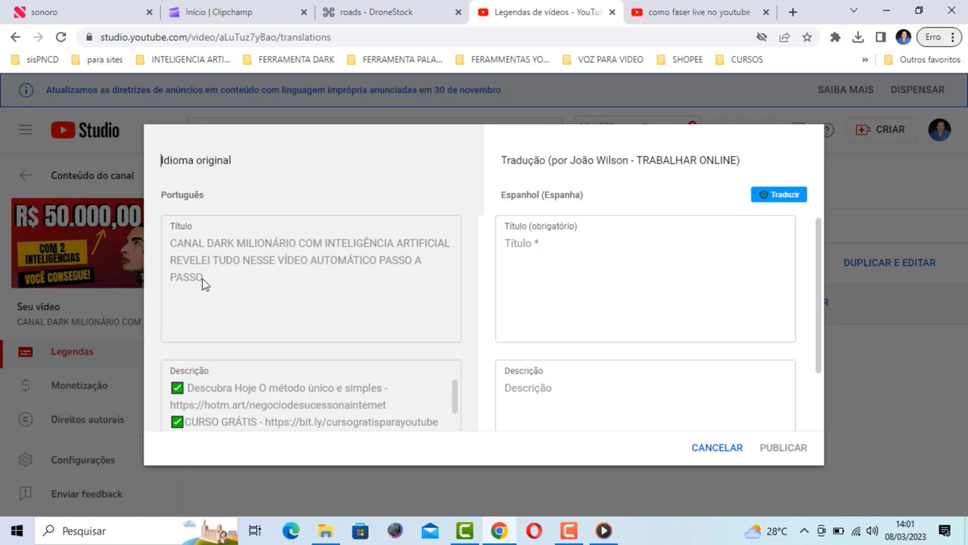
left_click_drag(202, 279, 167, 237)
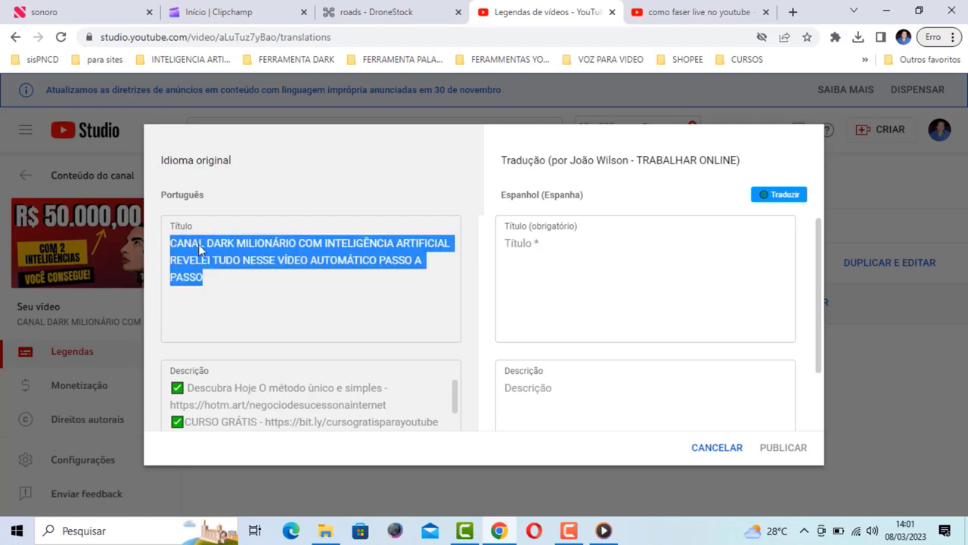
right_click(199, 249)
left_click(191, 250)
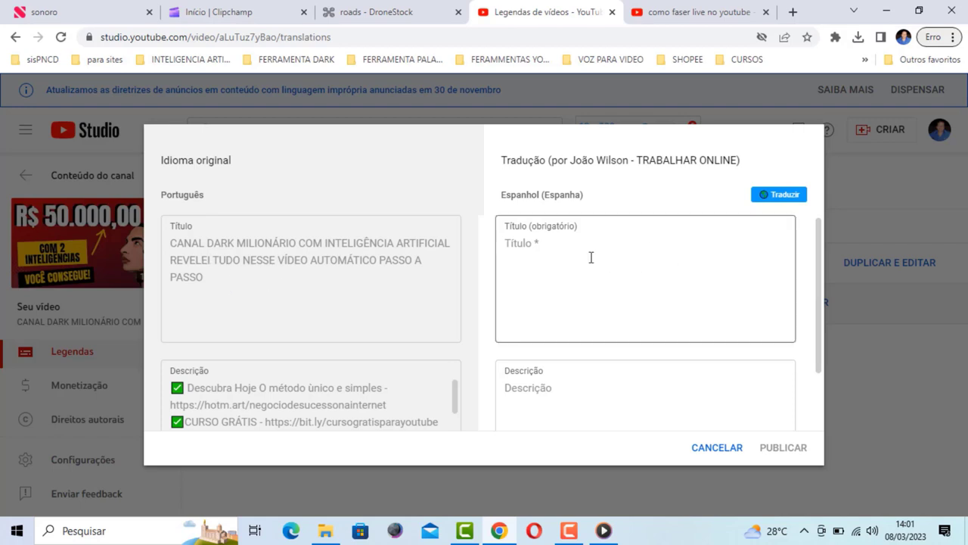
scroll(277, 334, "down", 1)
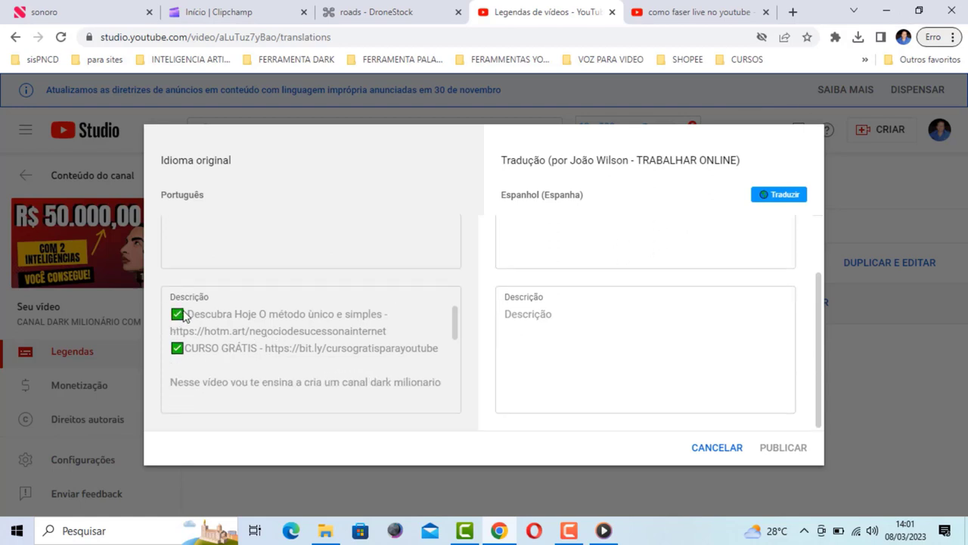
scroll(326, 361, "up", 1)
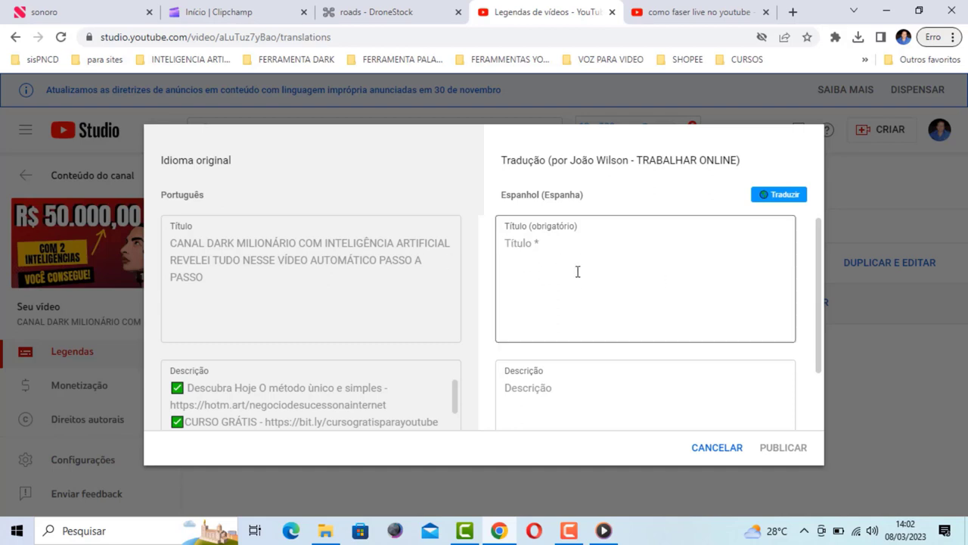
scroll(593, 272, "down", 1)
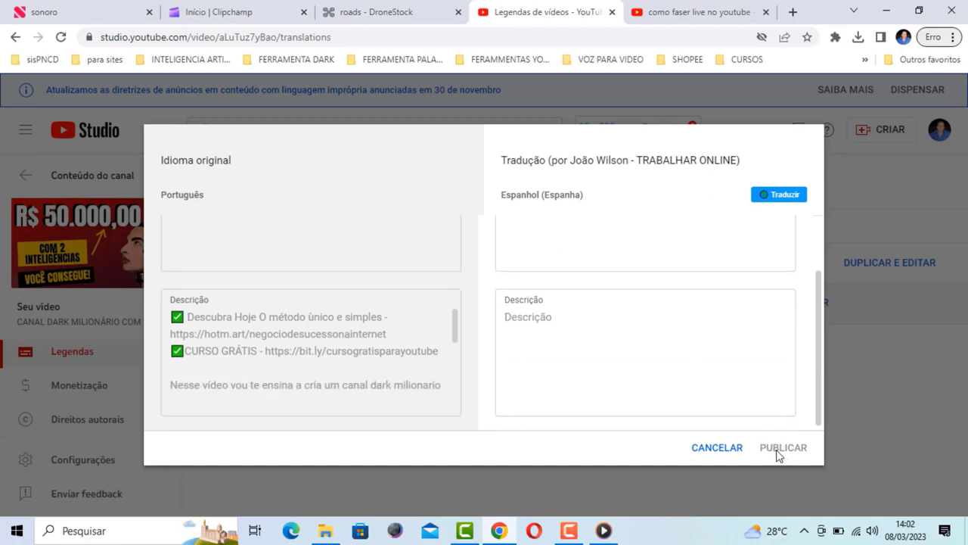
scroll(669, 371, "up", 1)
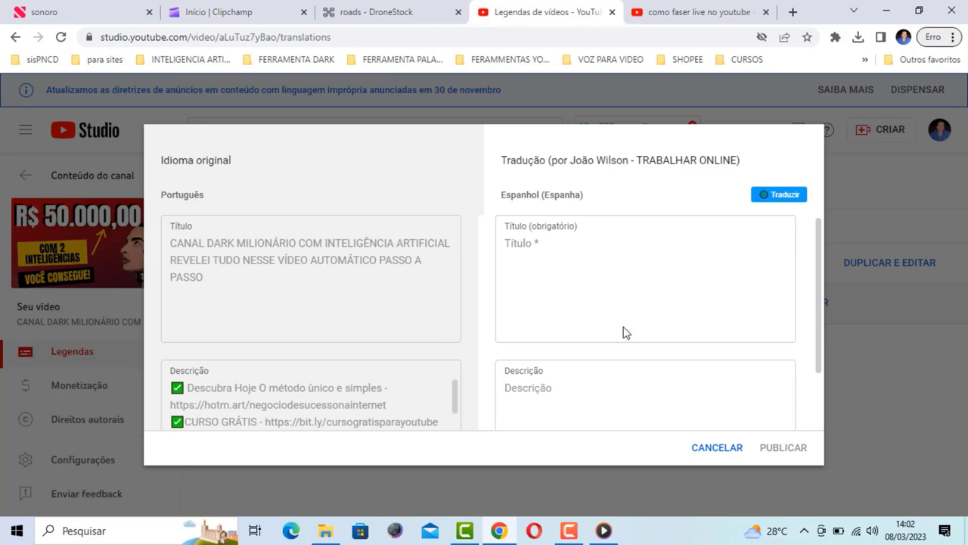
Review the YouTube search results for "como faser live no youtube" and preview the step-by-step OBS Studio video
left_click(708, 11)
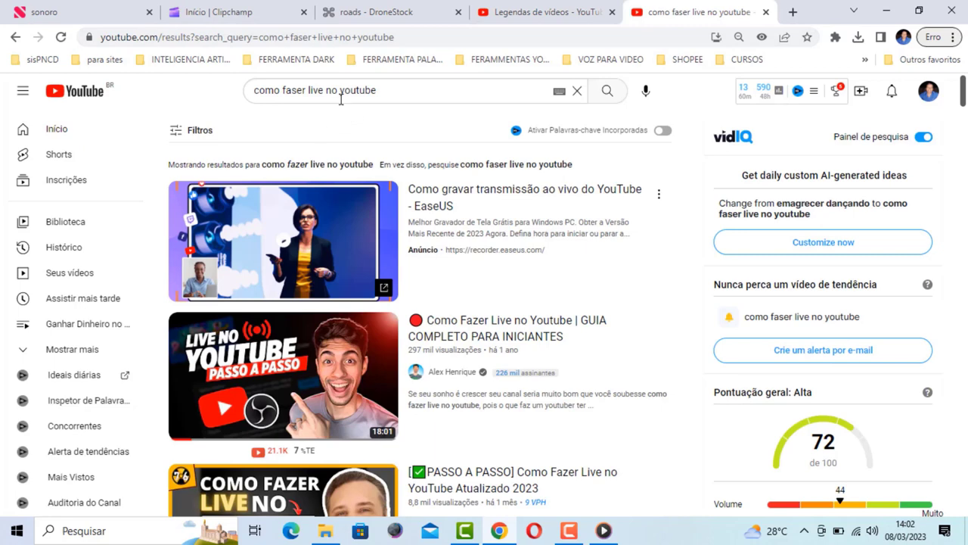
scroll(348, 107, "down", 1)
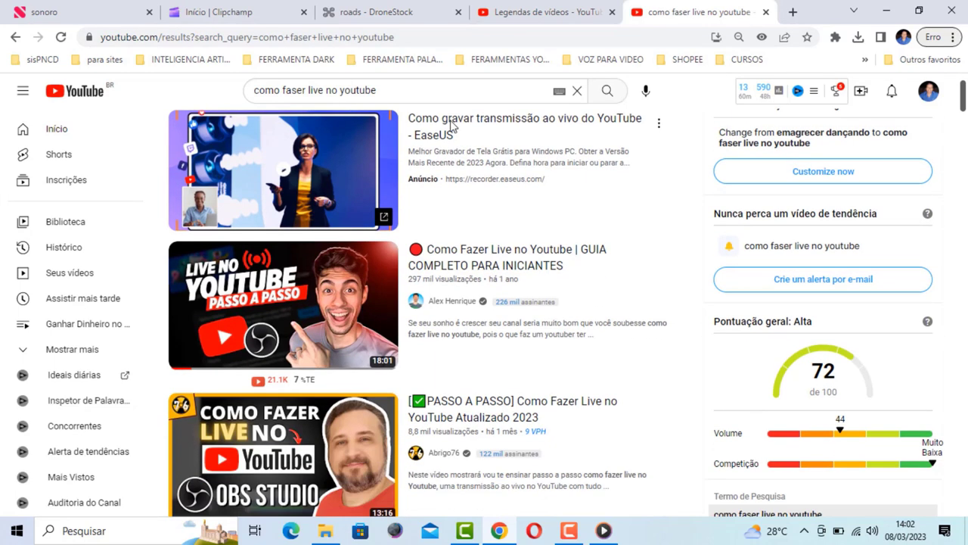
scroll(478, 201, "up", 1)
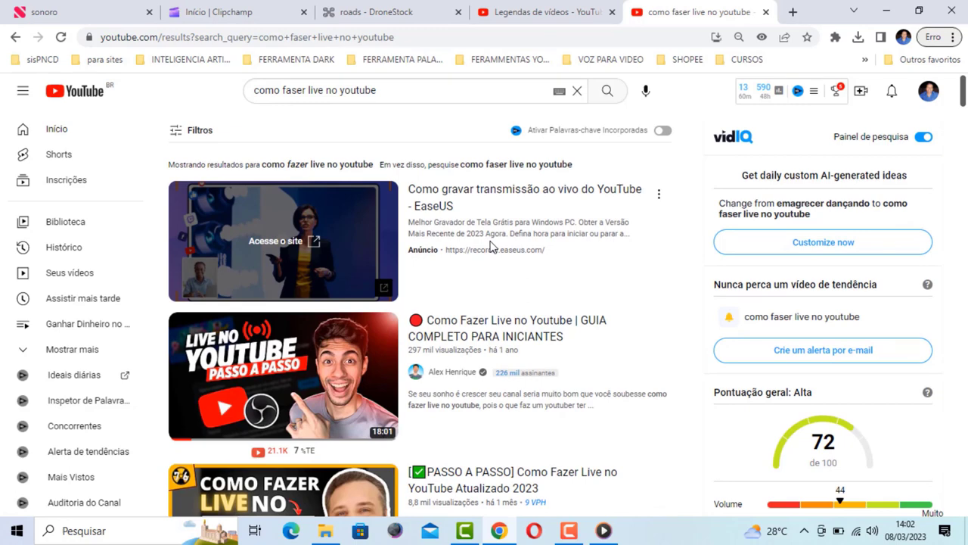
scroll(491, 246, "down", 2)
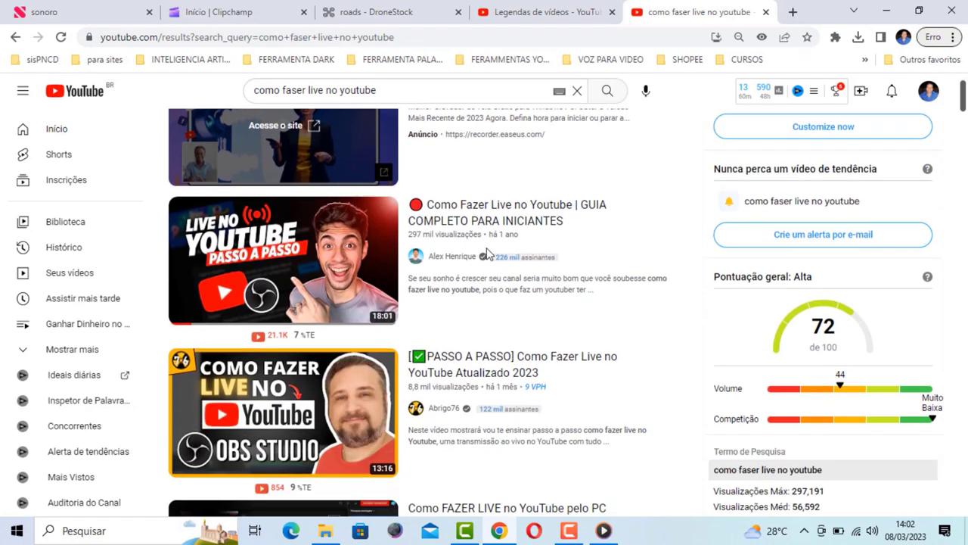
scroll(450, 195, "down", 1)
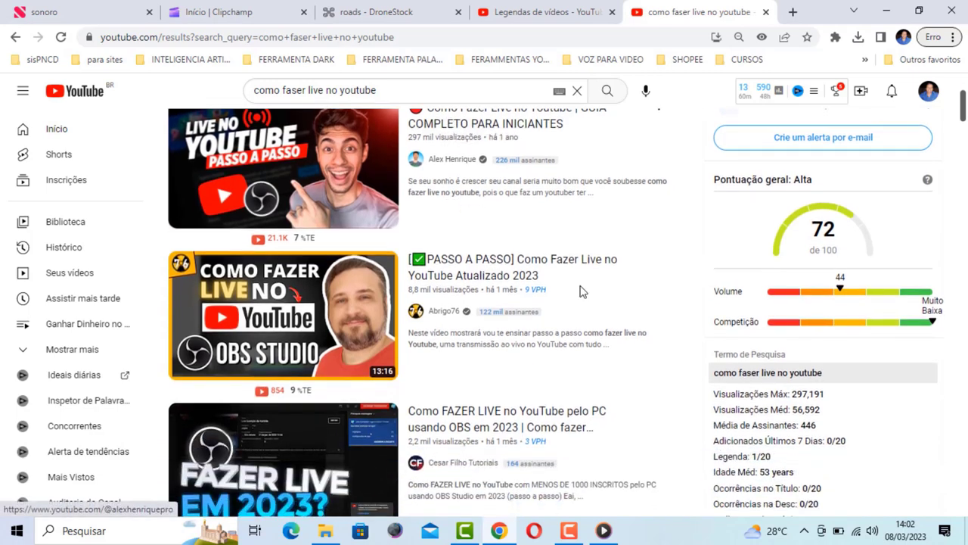
mouse_move(228, 367)
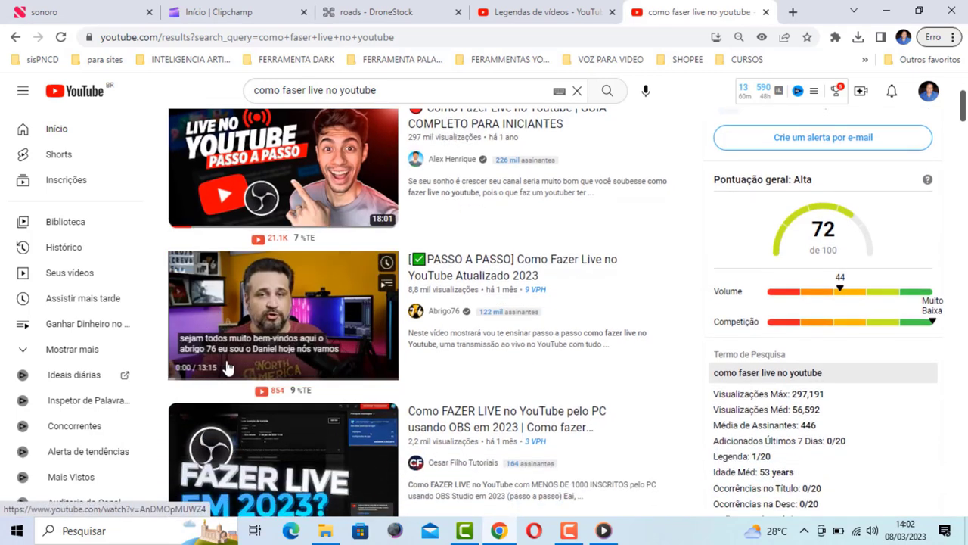